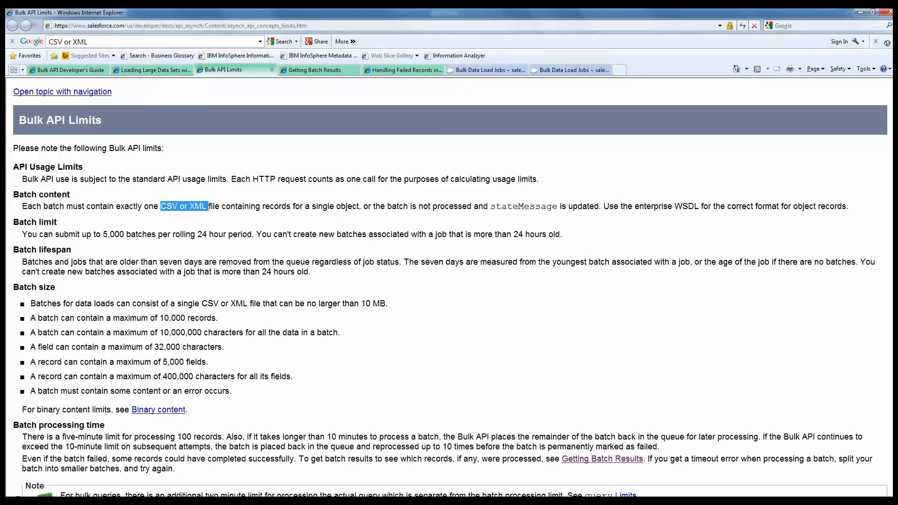
Review the maximum records per batch in the Bulk API limits and the failed row in the sample CSV batch result.
left_click_drag(160, 318, 187, 319)
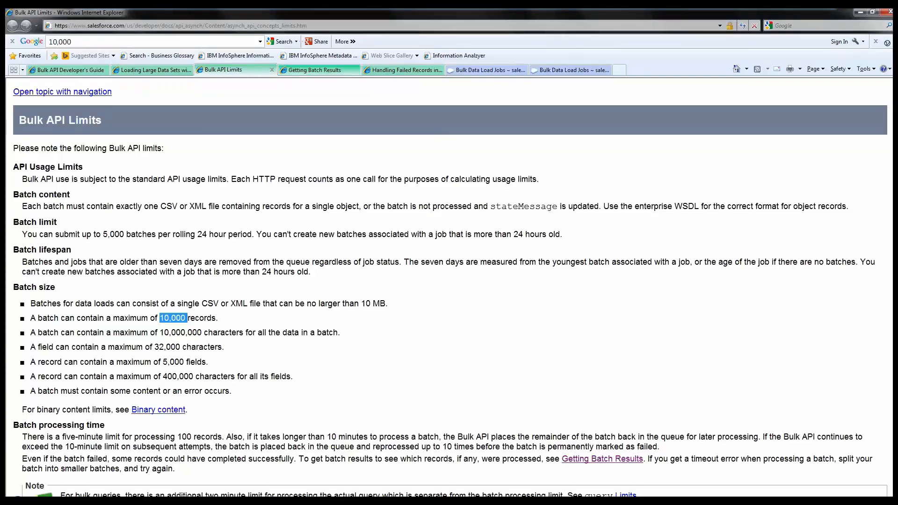
key("ctrl+Tab")
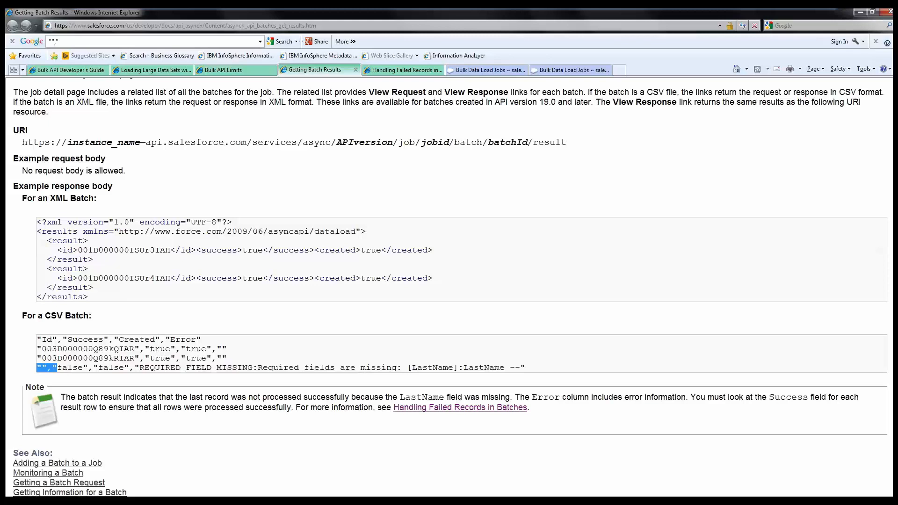
left_click_drag(41, 340, 52, 339)
left_click(48, 340)
double_click(47, 368)
left_click_drag(124, 367, 525, 367)
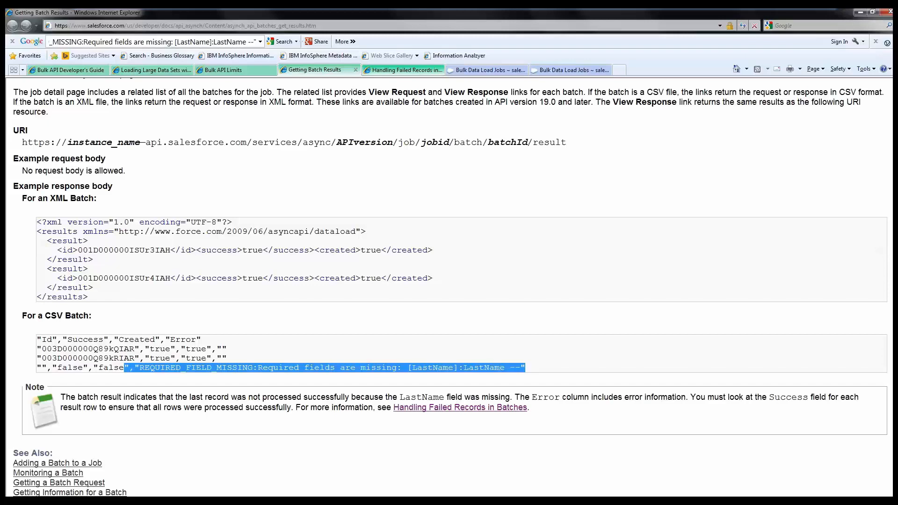
Read the Handling Failed Records in Batches topic, marking the Success field advice and the sample CSV result rows.
left_click(403, 70)
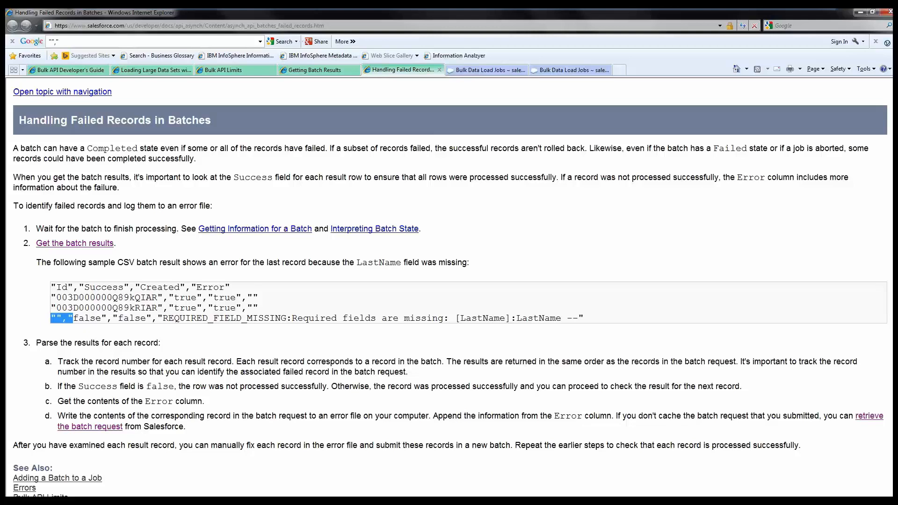
left_click_drag(231, 177, 556, 177)
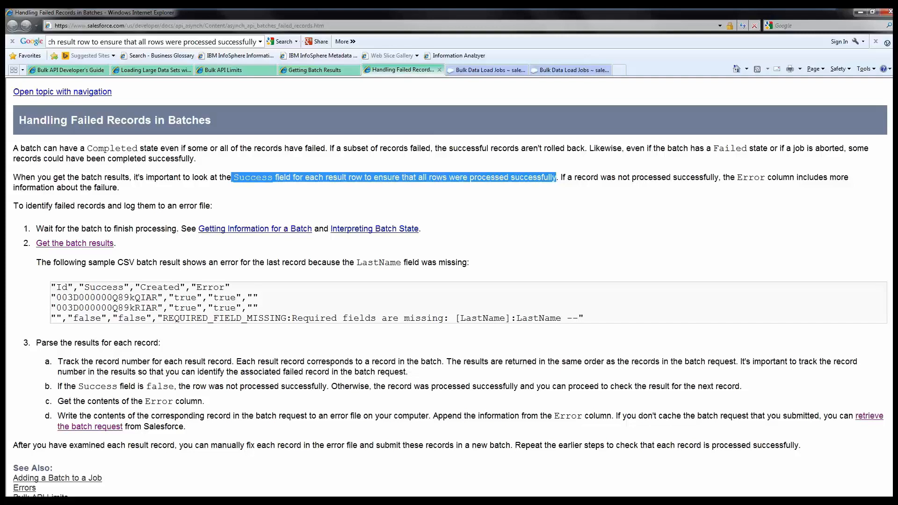
left_click_drag(51, 295, 567, 318)
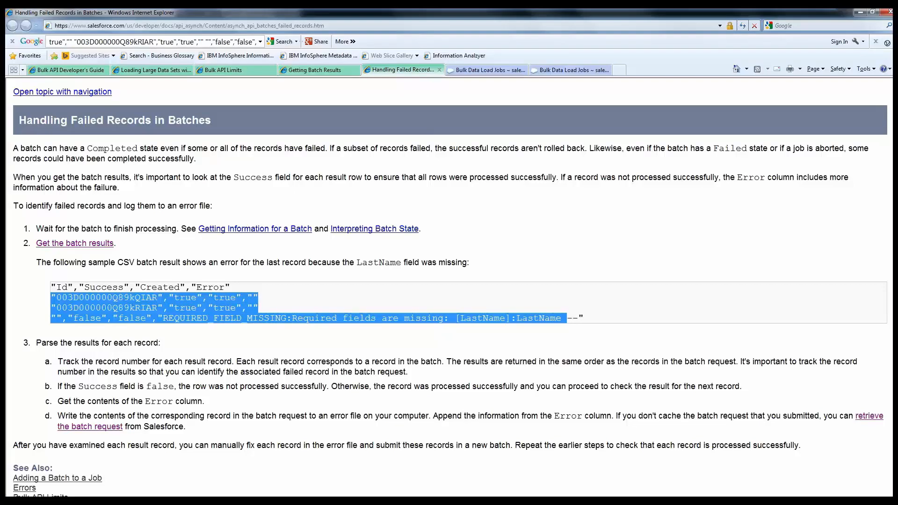
Switch to DataStage Designer and view 40 rows of DummyRowsToLoad data from the row generator stage.
key("alt+Tab")
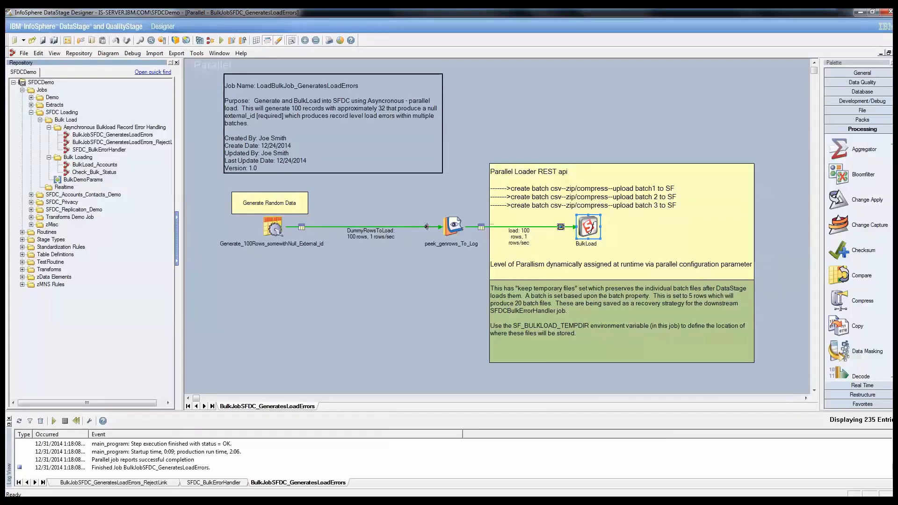
left_click(274, 226)
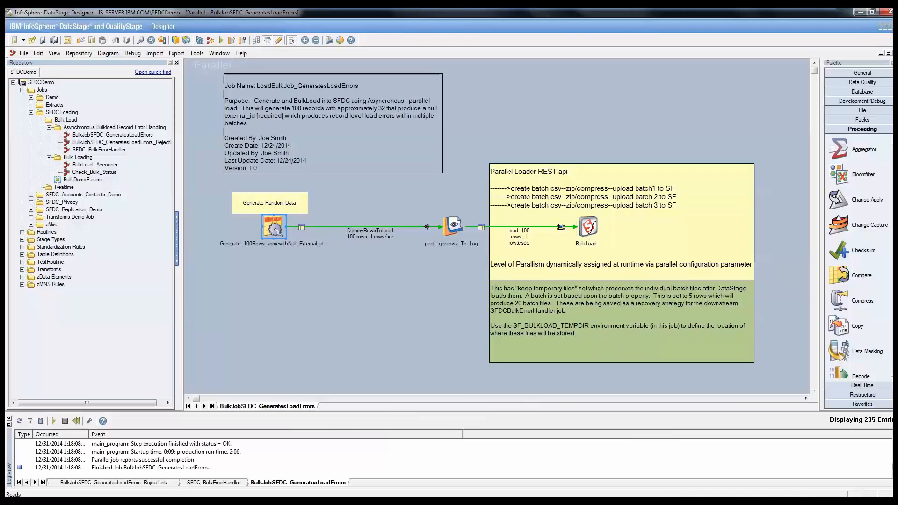
right_click(277, 225)
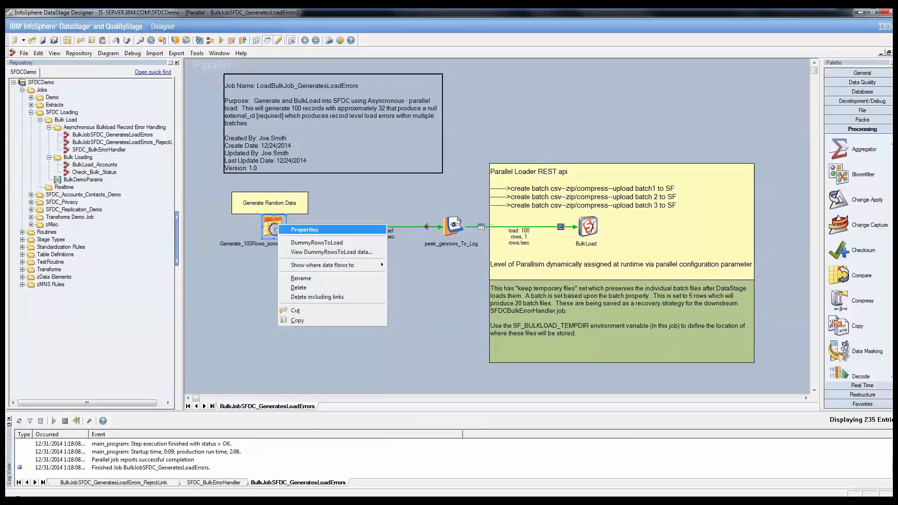
left_click(331, 252)
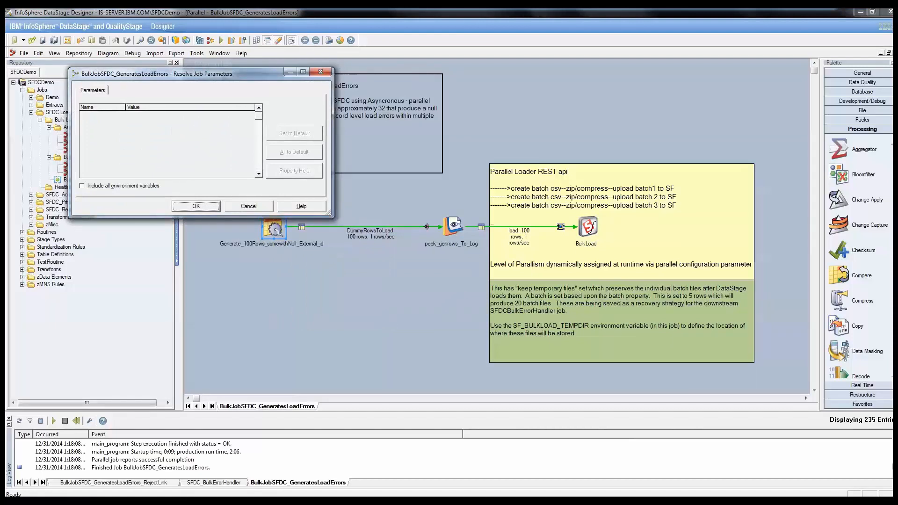
key("Return")
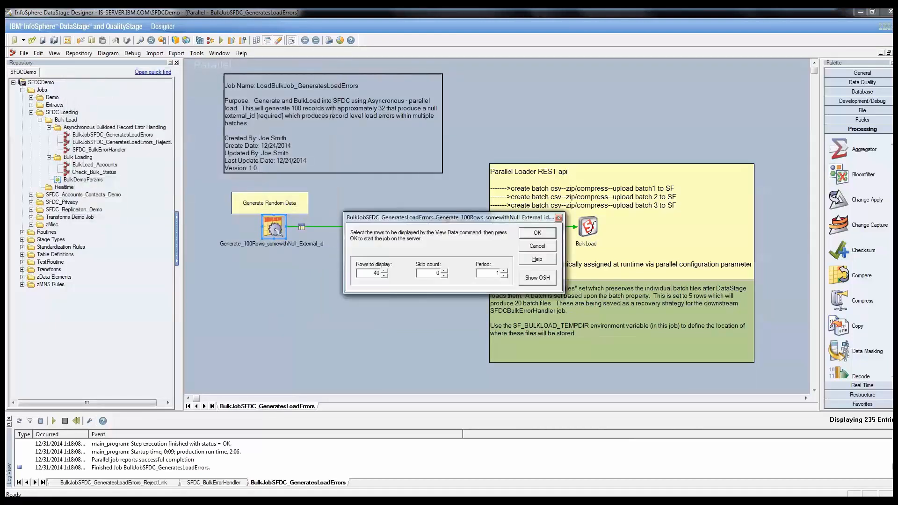
key("Return")
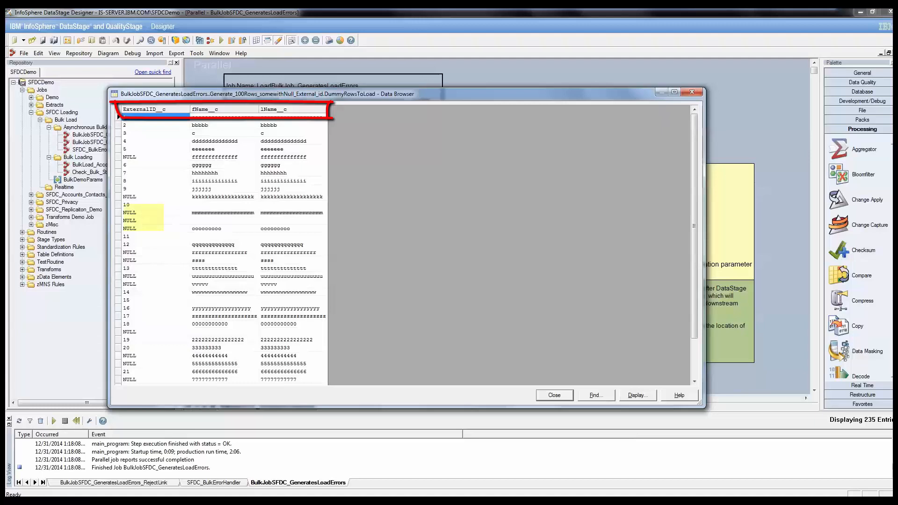
Inspect the generated rows whose ExternalID__c is NULL and close the data preview.
left_click(155, 157)
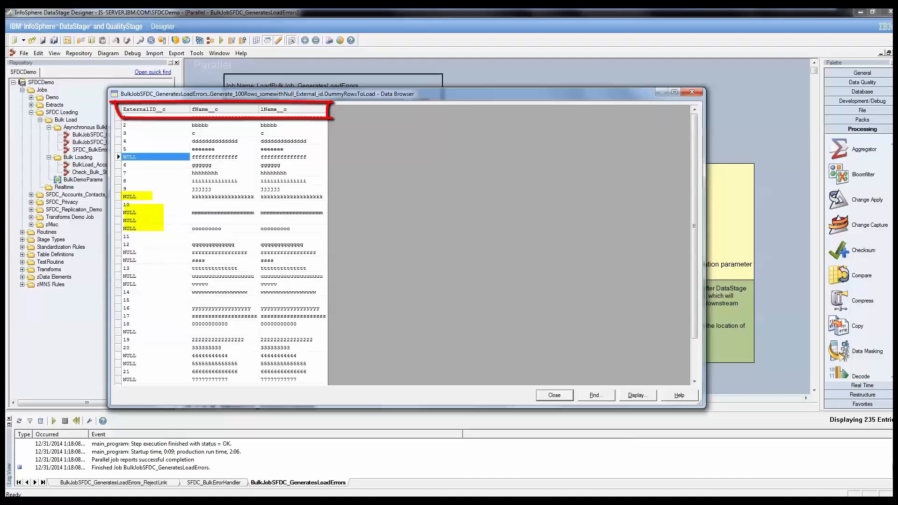
left_click(155, 197)
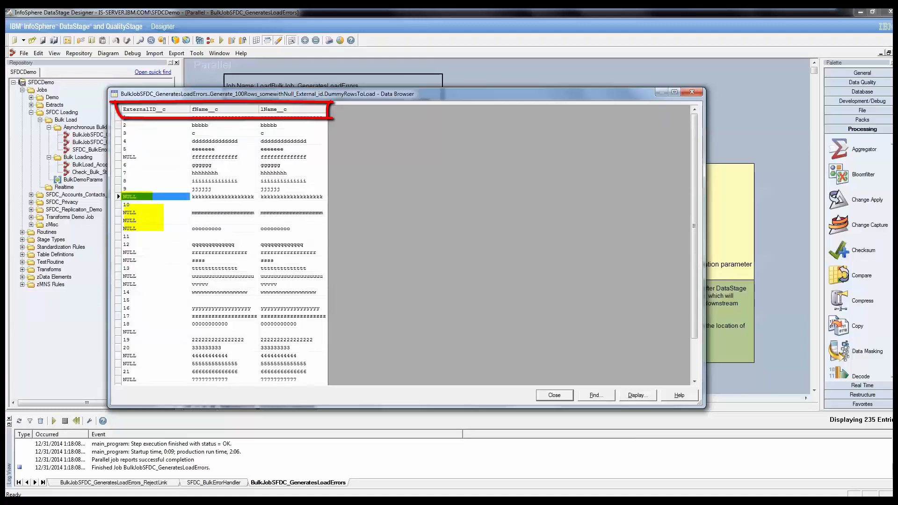
left_click(155, 213)
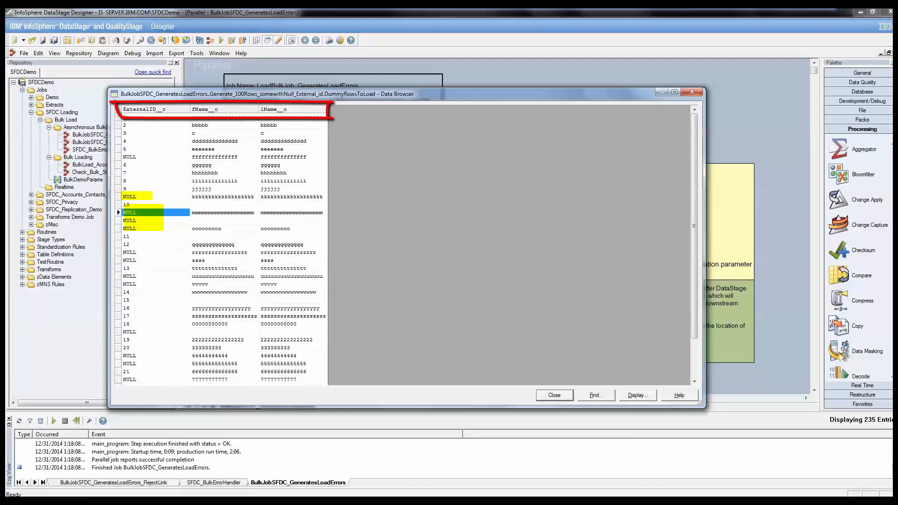
left_click(224, 213)
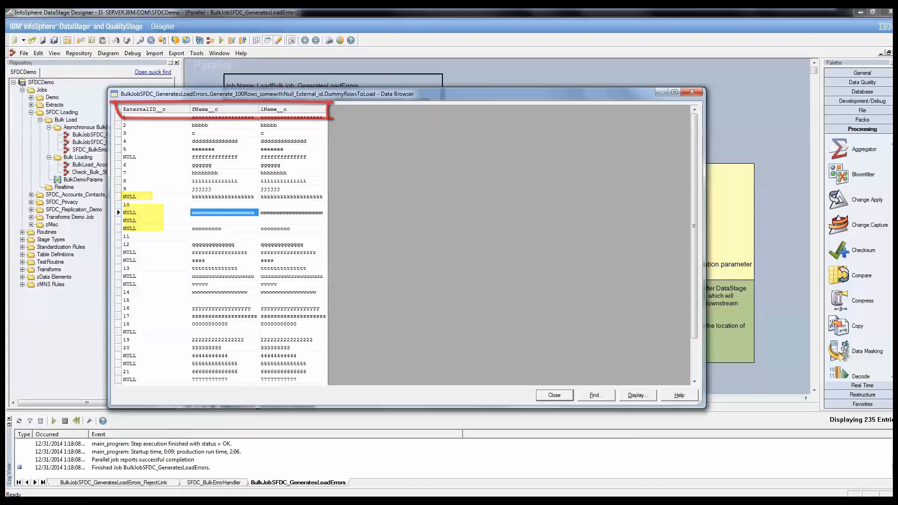
key("Escape")
Open the BulkLoad stage's properties and examine its connection settings, including the proxy server option.
left_click(588, 226)
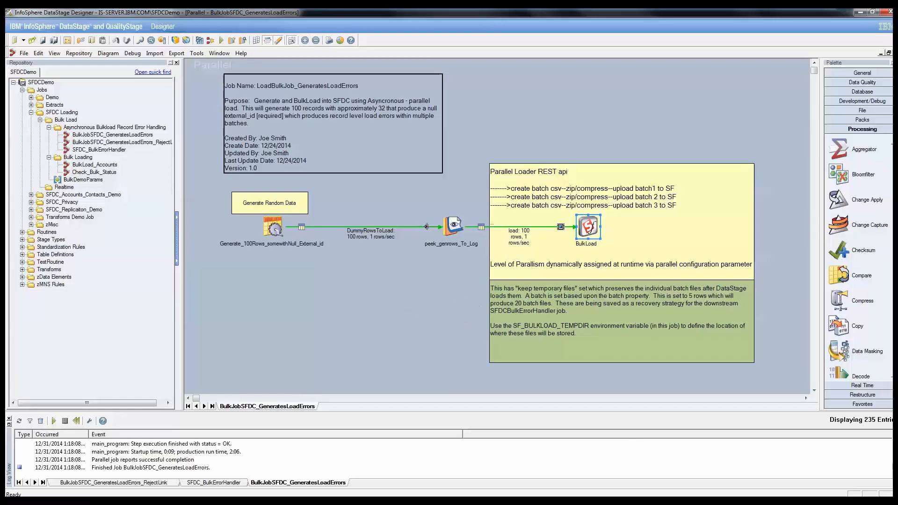
right_click(587, 226)
left_click(614, 230)
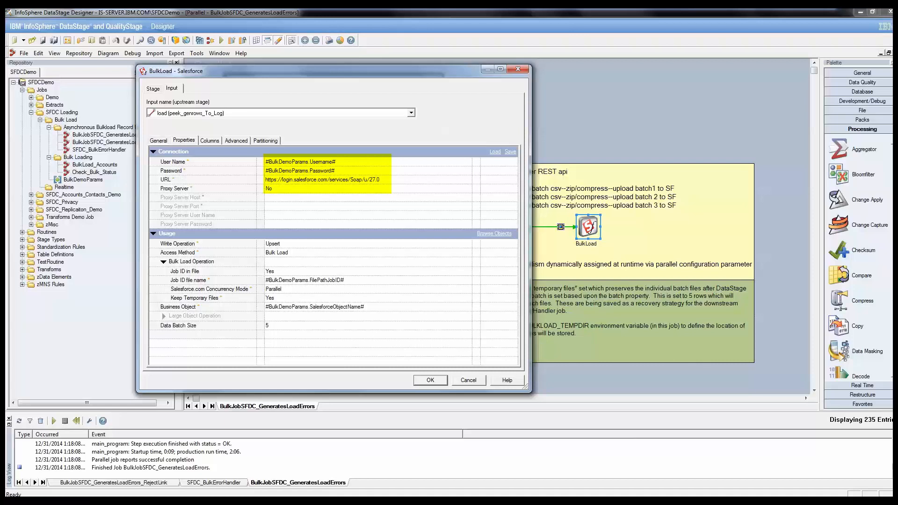
left_click(468, 189)
left_click(364, 206)
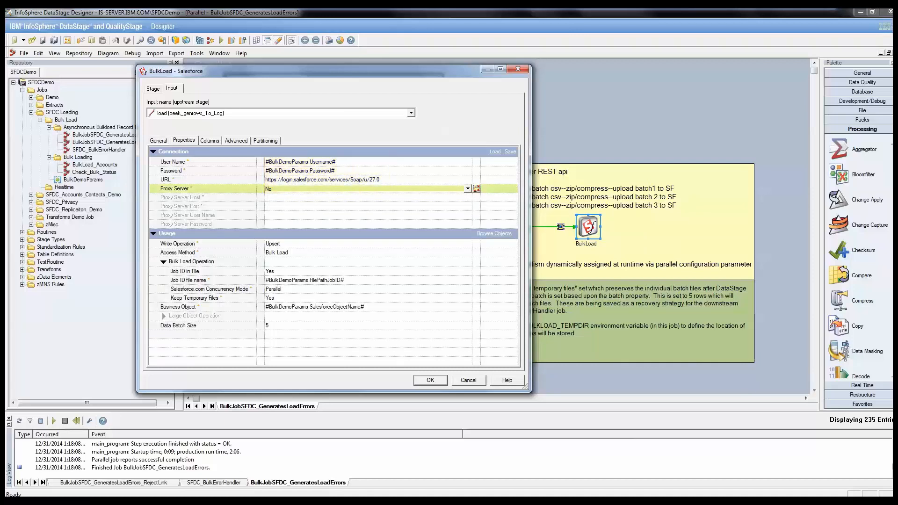
Review the BulkLoad stage's write operation choices and keep Bulk Load as the access method.
left_click(281, 243)
left_click(468, 244)
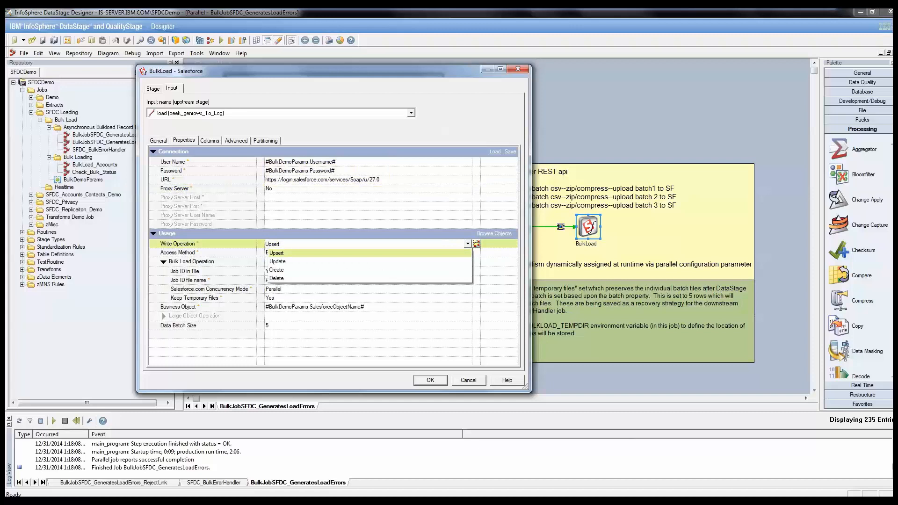
left_click(468, 244)
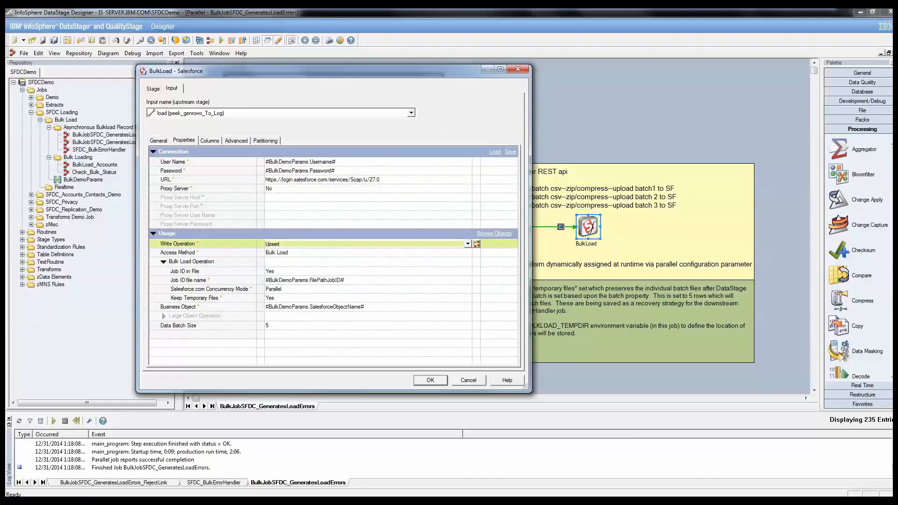
left_click(467, 253)
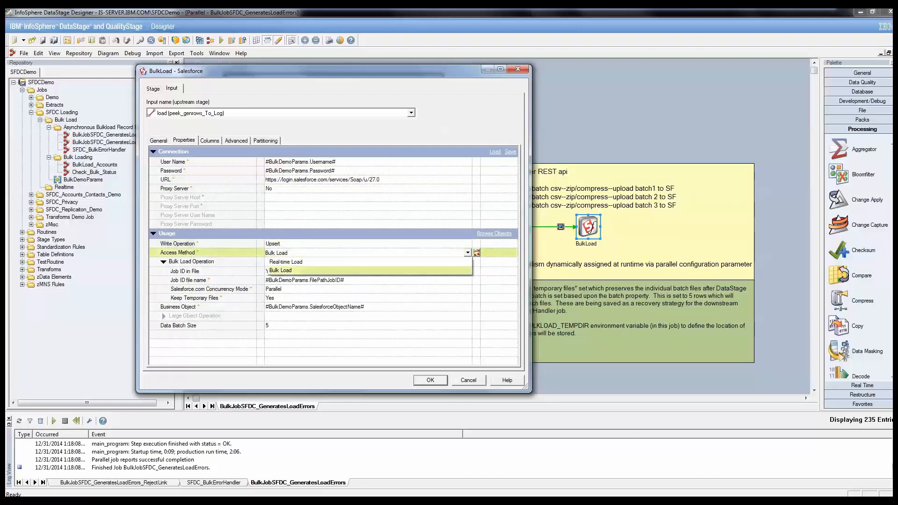
left_click(291, 271)
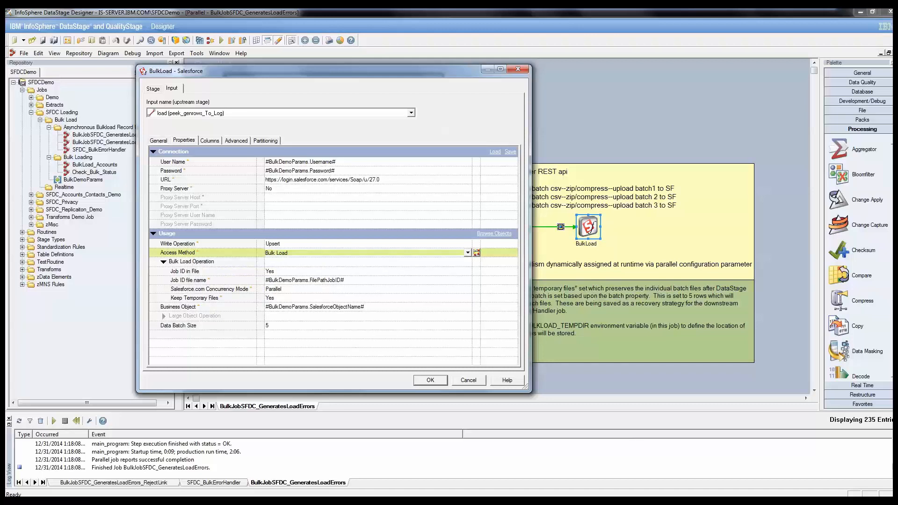
Check the Salesforce.com concurrency mode and Keep Temporary Files options, and close the BulkLoad properties without changes.
left_click(467, 289)
left_click(468, 289)
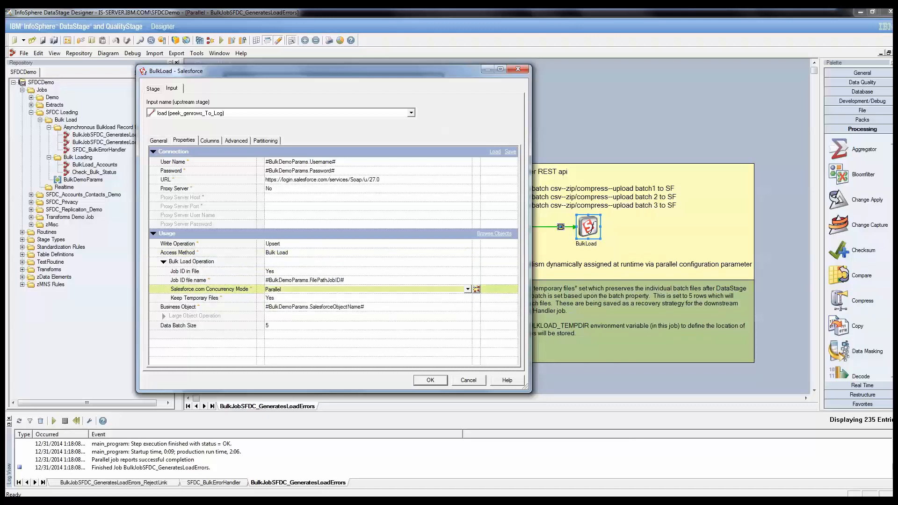
left_click(468, 298)
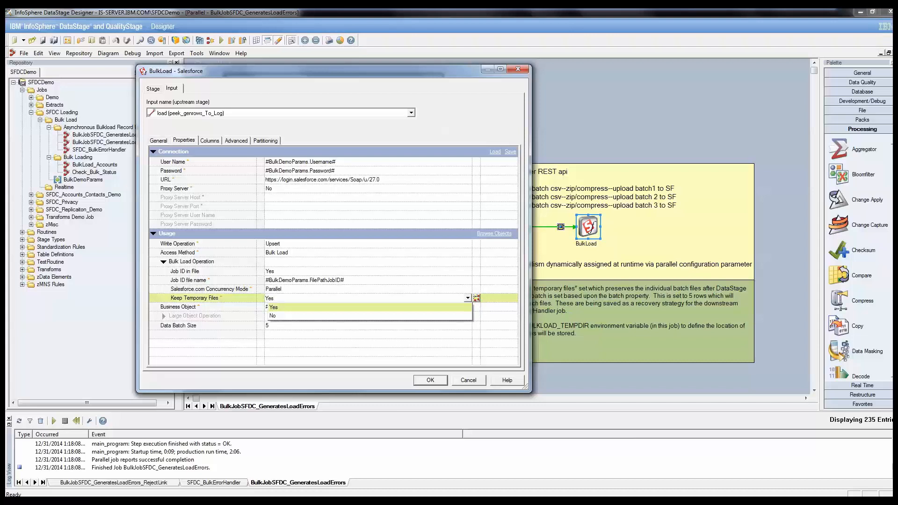
left_click(467, 298)
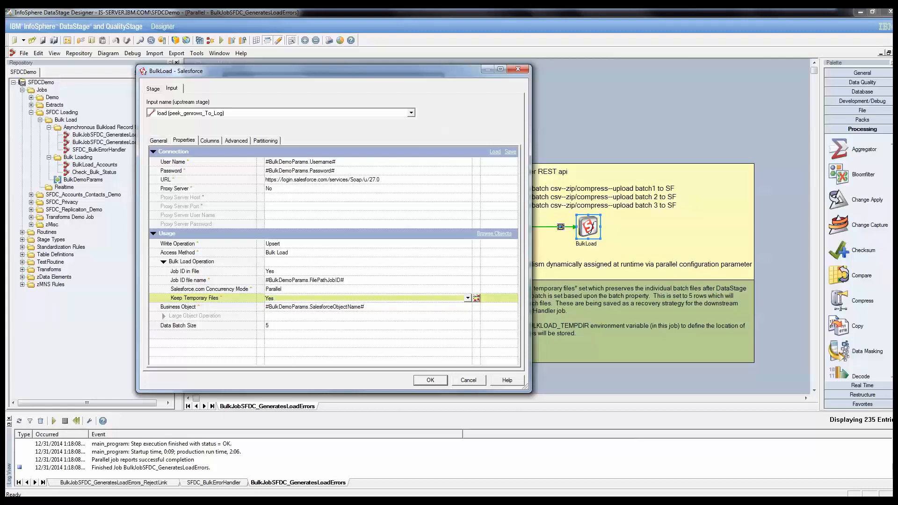
key("Escape")
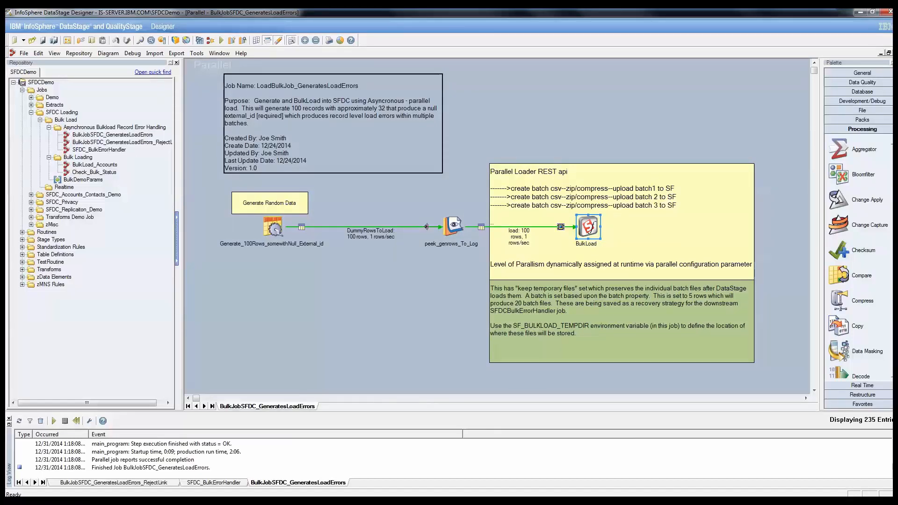
Switch to Salesforce in Internet Explorer and open the details of the most recently completed BulkLoadTest bulk data load job.
key("alt+Tab")
key("Tab")
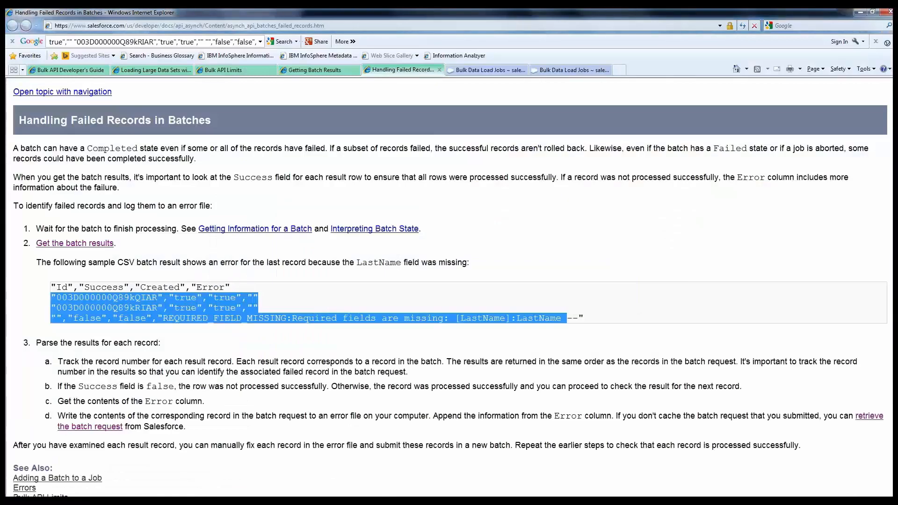
key("ctrl+Tab")
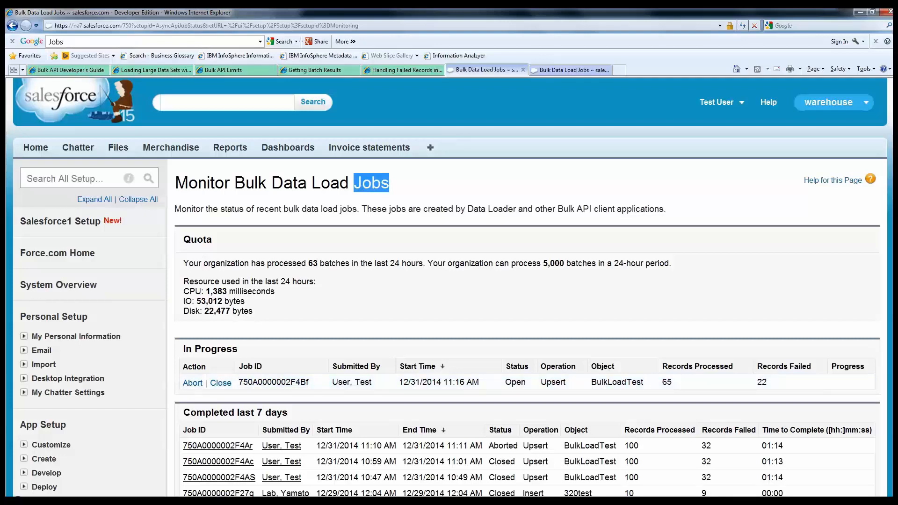
key("ctrl+Tab")
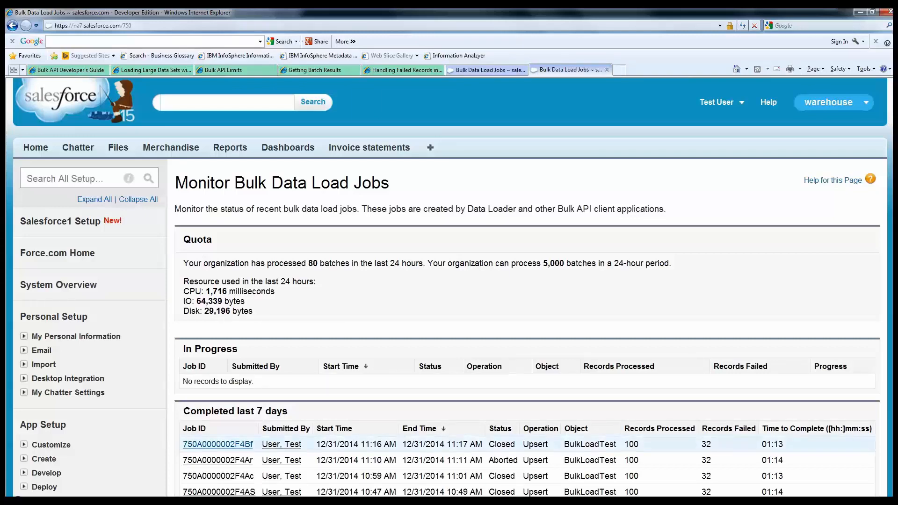
left_click(217, 444)
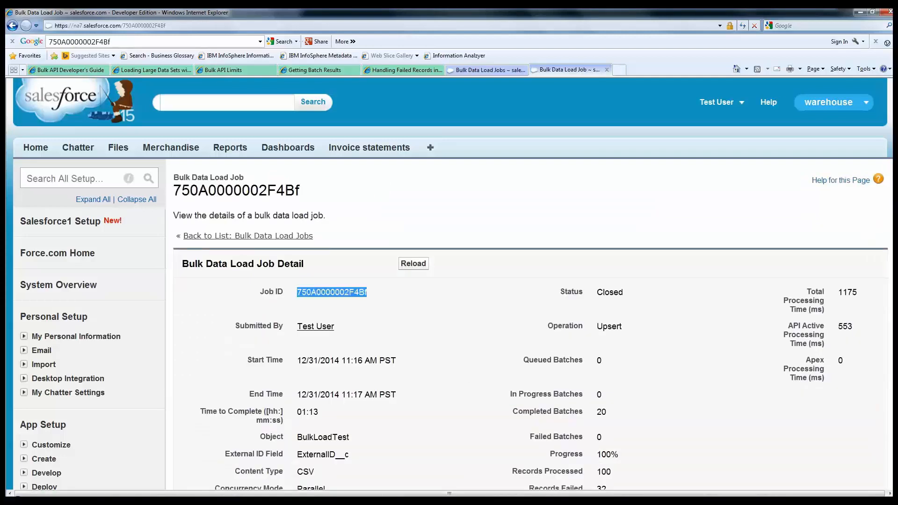
Examine the job's object, external ID field, content type and concurrency mode in the job details.
scroll(449, 281, "down", 3)
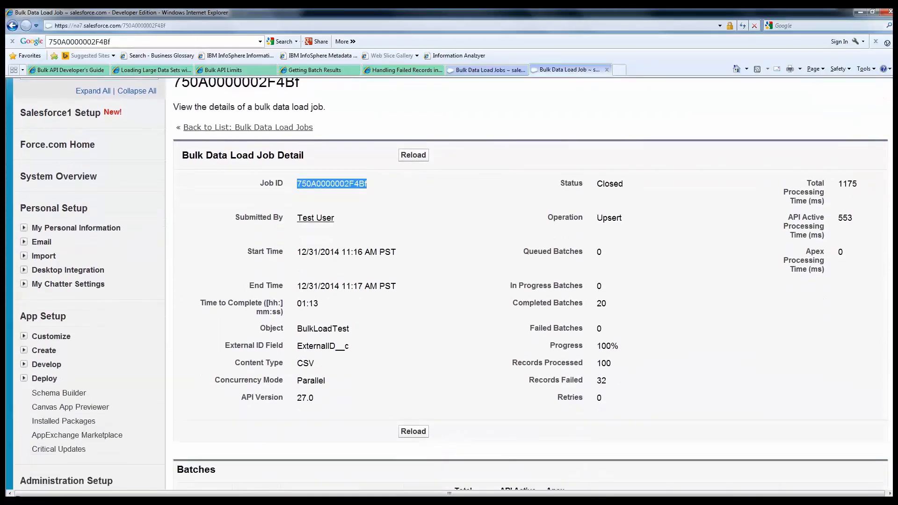
scroll(449, 281, "down", 2)
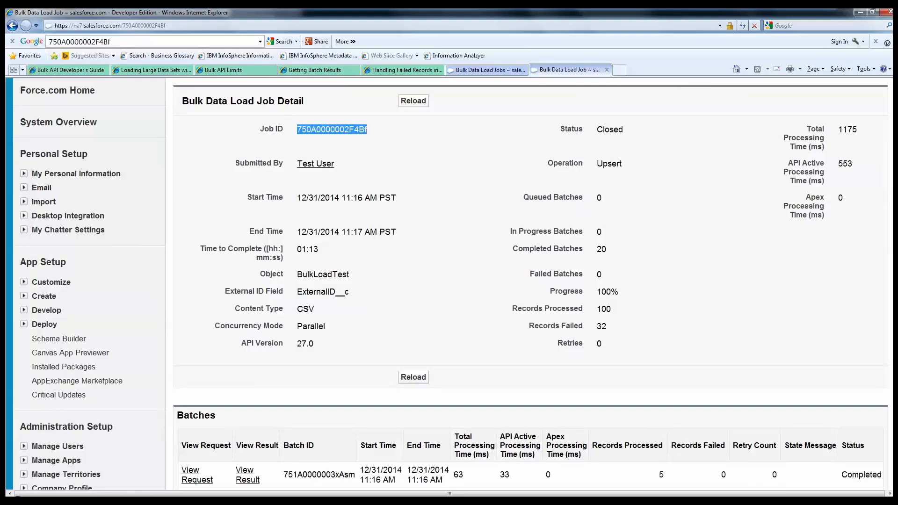
left_click_drag(297, 274, 350, 274)
left_click(349, 274)
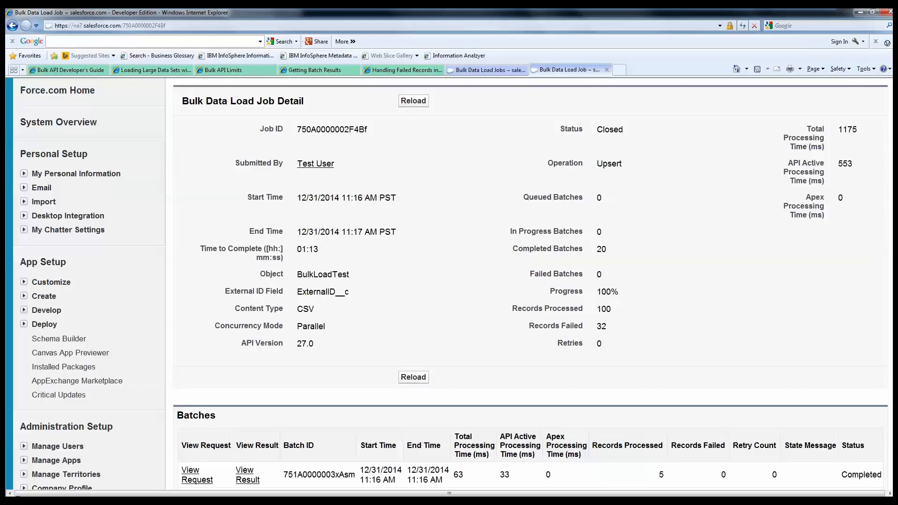
left_click_drag(349, 291, 297, 309)
left_click_drag(297, 327, 325, 327)
Check the job's completed batches, records processed and records failed, and view its list of individual batches.
double_click(602, 249)
mouse_move(597, 309)
left_mouse_down()
mouse_move(611, 310)
mouse_move(606, 326)
mouse_move(597, 326)
left_mouse_up()
scroll(453, 284, "down", 3)
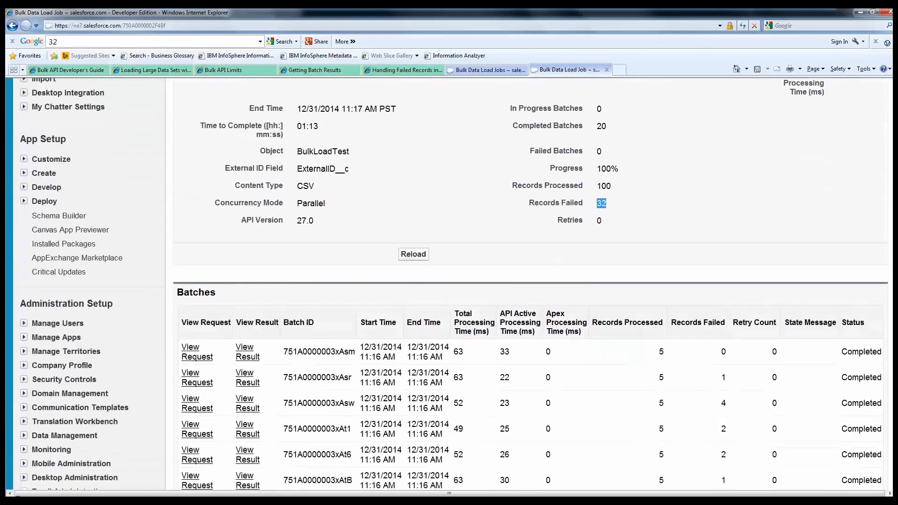
Review the processed and failed records of each batch in the job's Batches list, and switch to the sfdcfiles folder window.
scroll(454, 285, "down", 3)
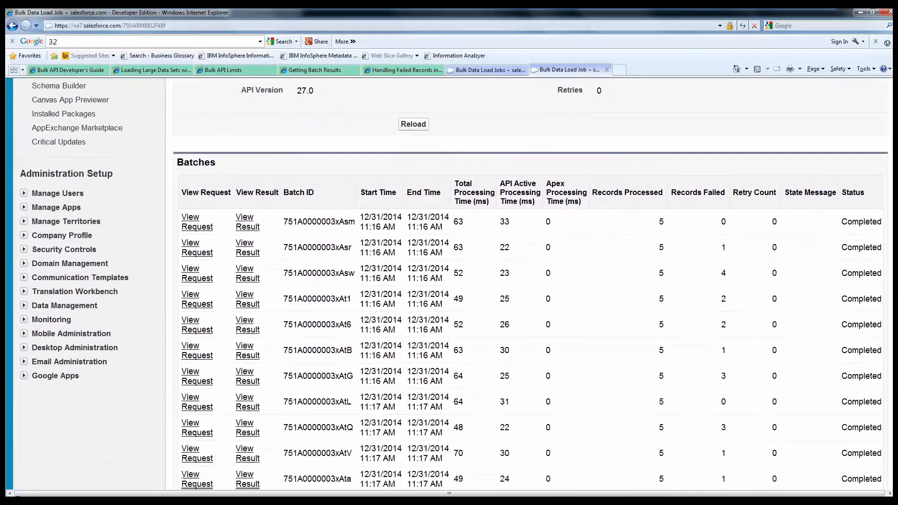
scroll(454, 285, "down", 1)
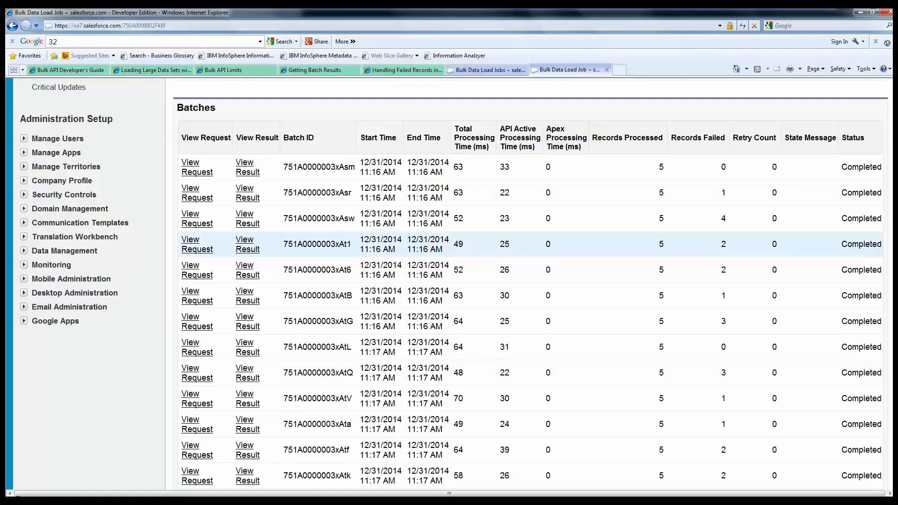
key("alt+Tab")
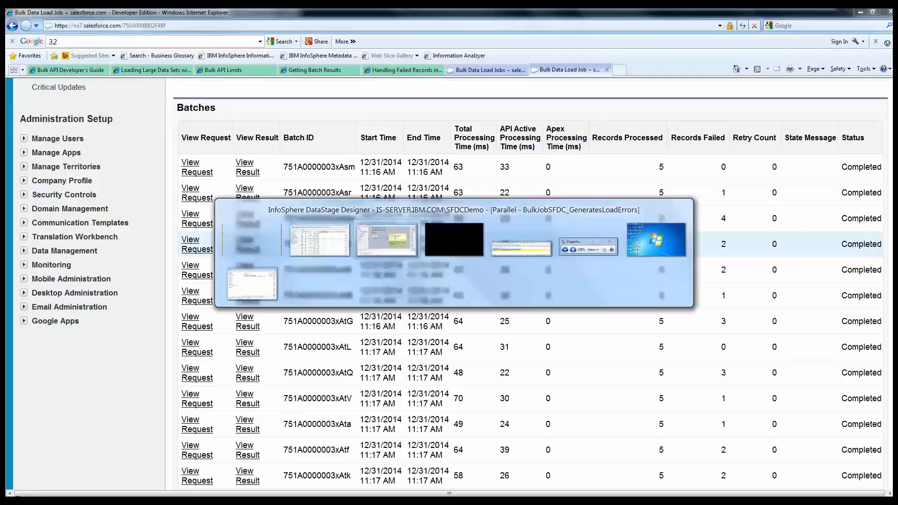
key("alt+Tab")
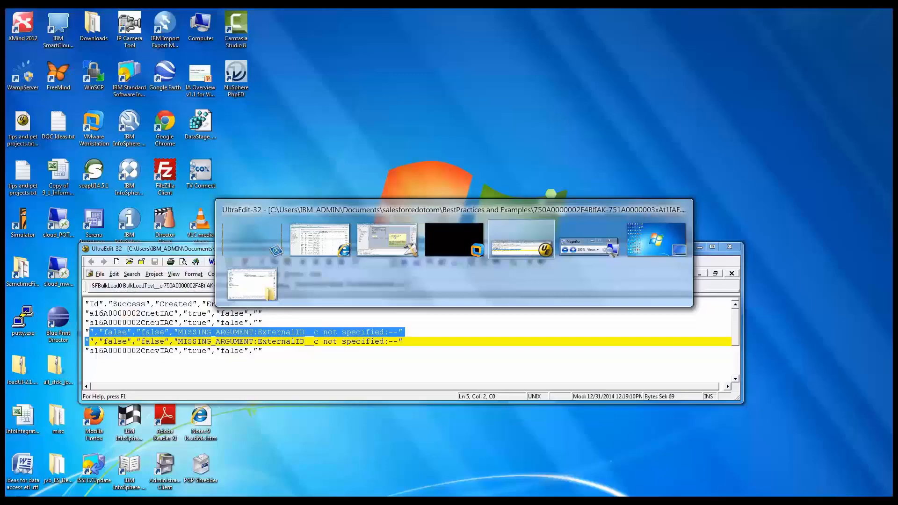
key("alt+shift+Tab")
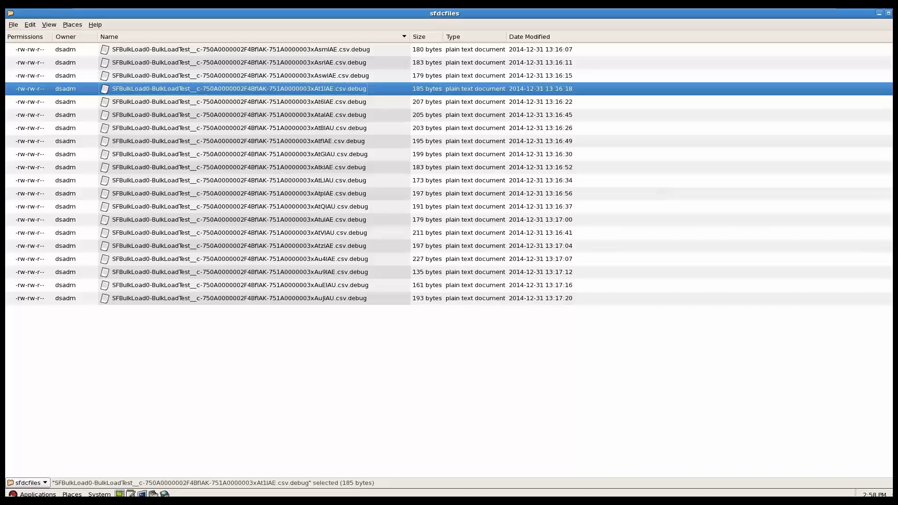
Open the saved temporary .csv.debug file of batch 751A0000003xAt1 and highlight the records with an empty ExternalID__c.
key("Return")
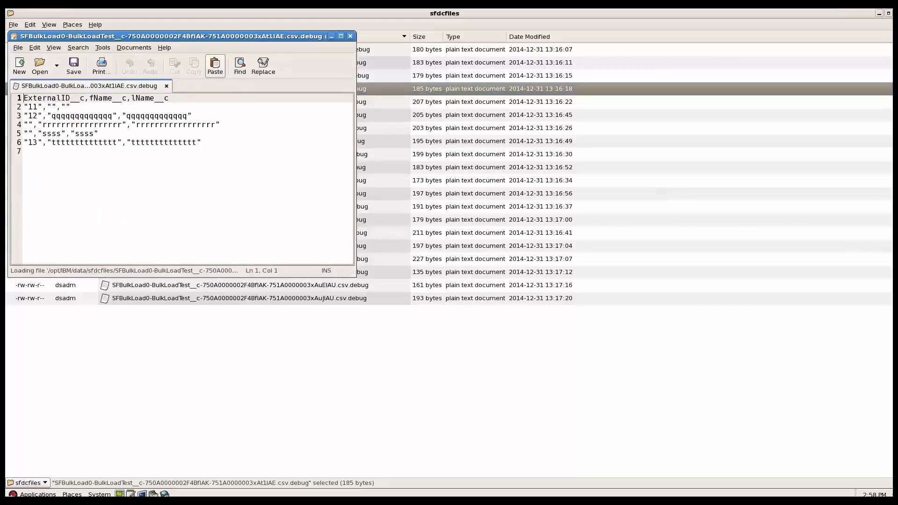
left_click_drag(182, 36, 289, 105)
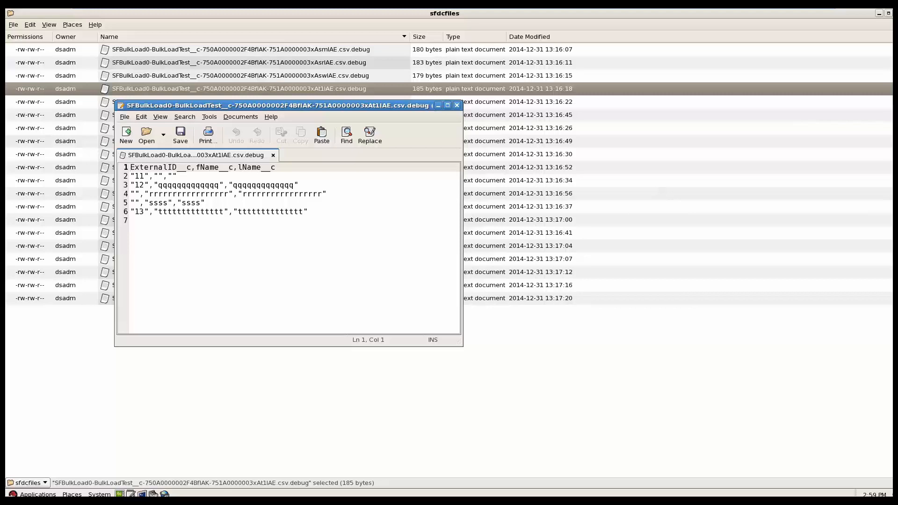
left_click(130, 202)
key("shift+Up")
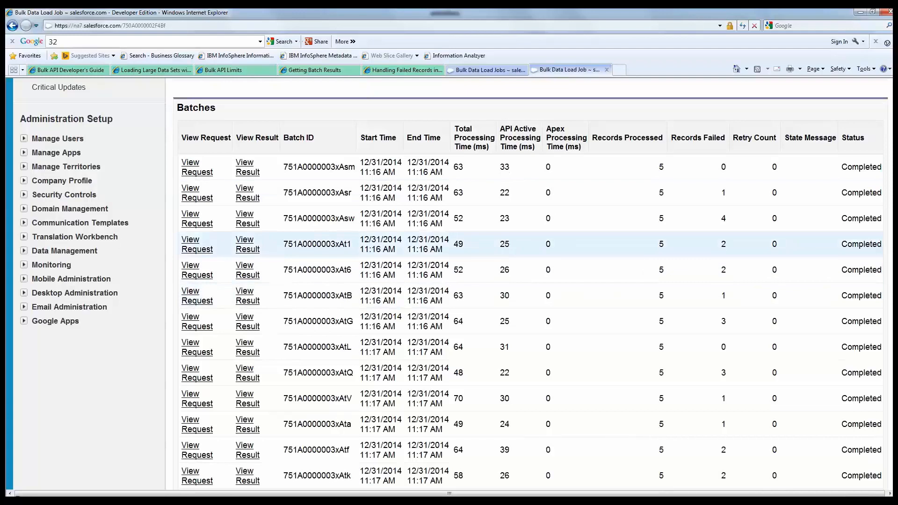
Switch to UltraEdit and compare the successful and failed rows in the batch result file, highlighting the MISSING_ARGUMENT errors.
key("alt+Tab")
key("alt+Tab")
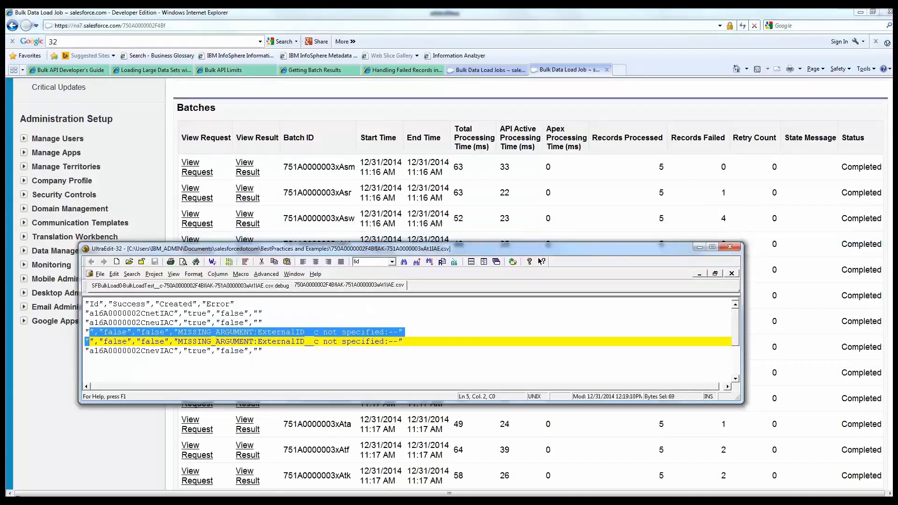
left_click_drag(327, 249, 338, 253)
left_click(290, 366)
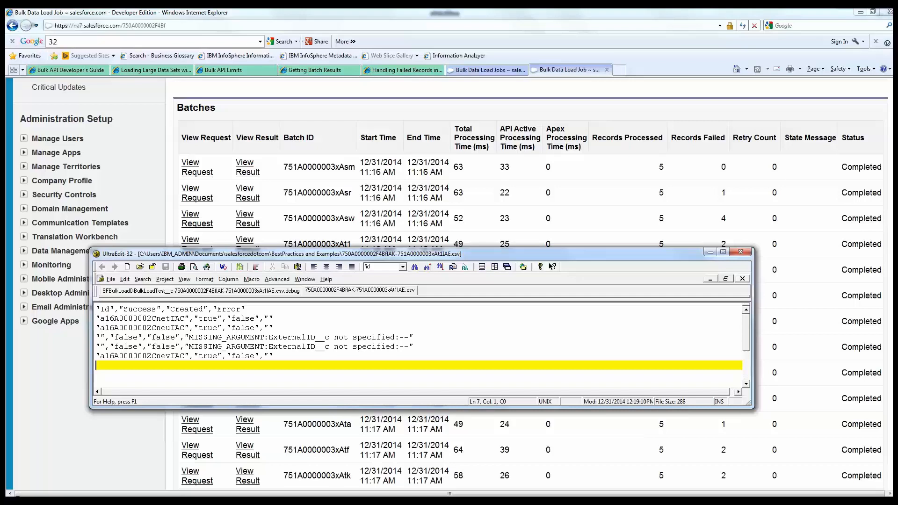
left_click_drag(100, 318, 274, 327)
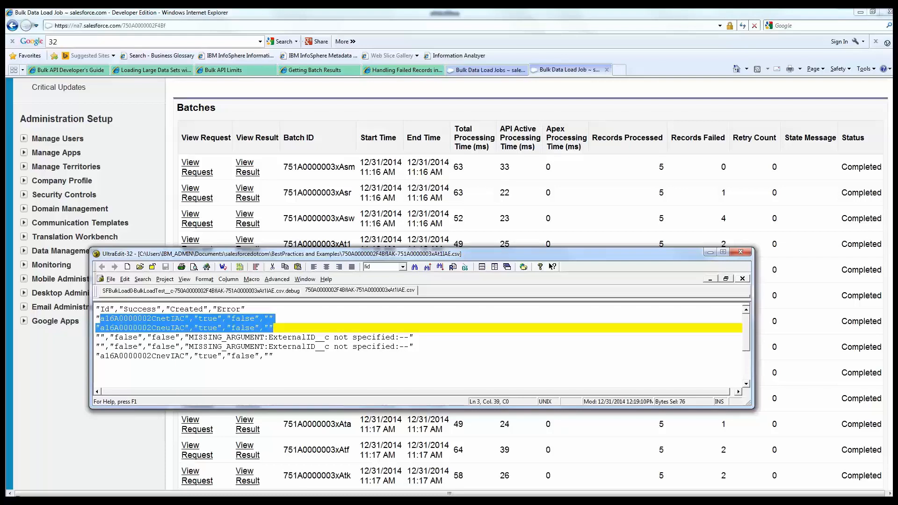
left_click(400, 346)
left_click_drag(399, 347, 96, 337)
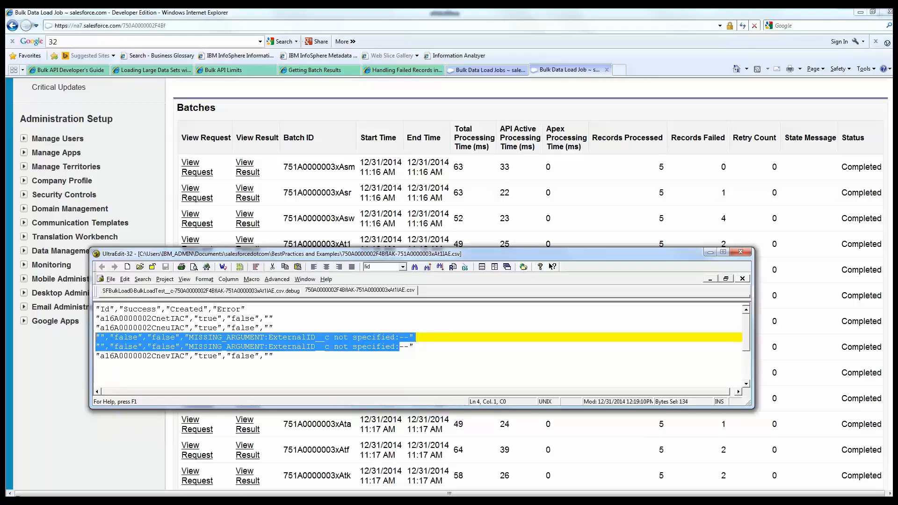
Switch back to the batch's .csv.debug file to match the failed result rows with their source records.
key("alt+Tab")
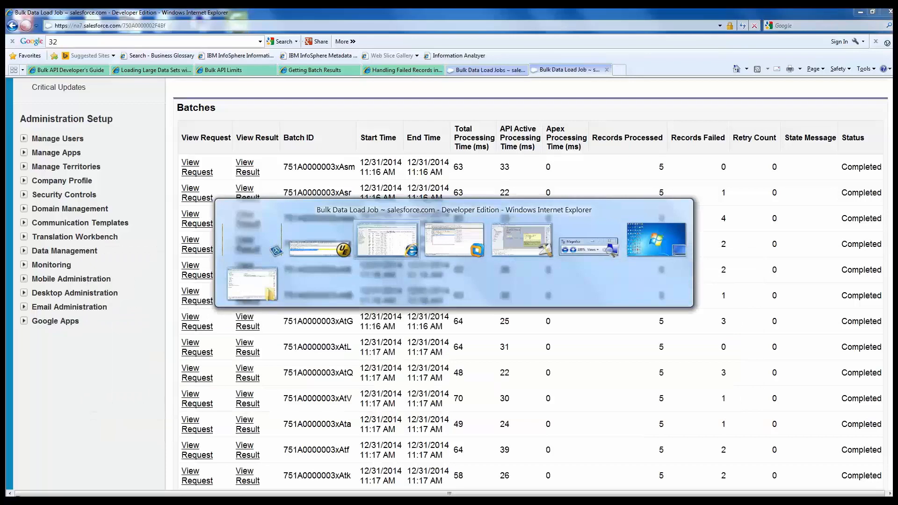
key("alt+Tab")
key("alt+Tab")
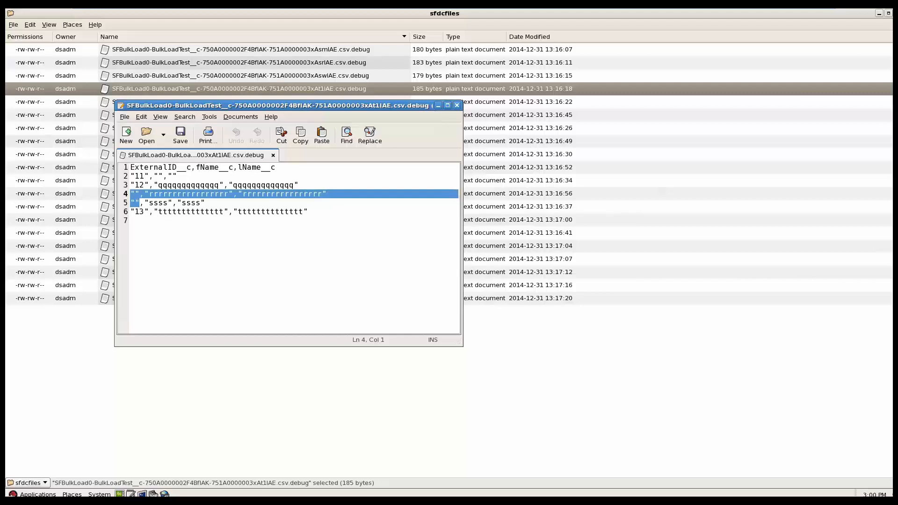
Switch to InfoSphere DataStage Designer and bring up the SFDC_BulkErrorHandler job.
key("alt+Tab")
key("alt+Tab")
key("alt+Tab")
key("alt+Tab")
key("alt+Tab")
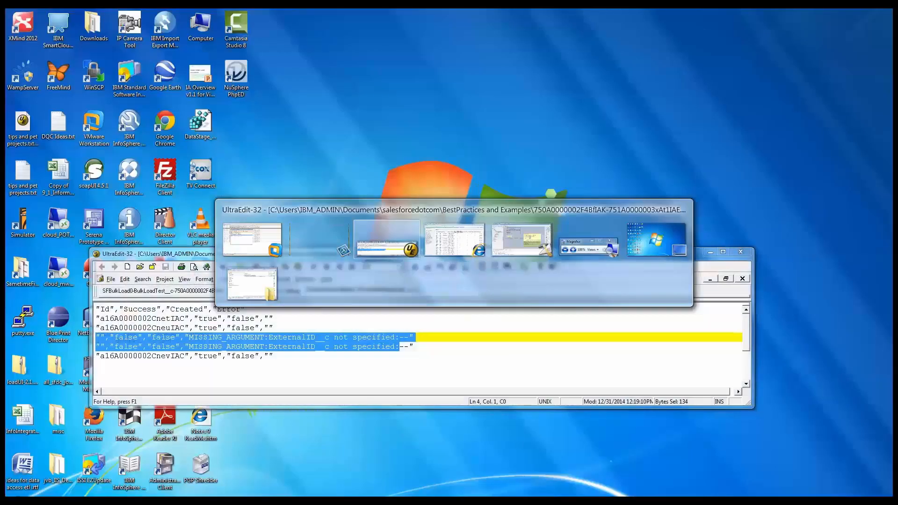
key("alt+shift+Tab")
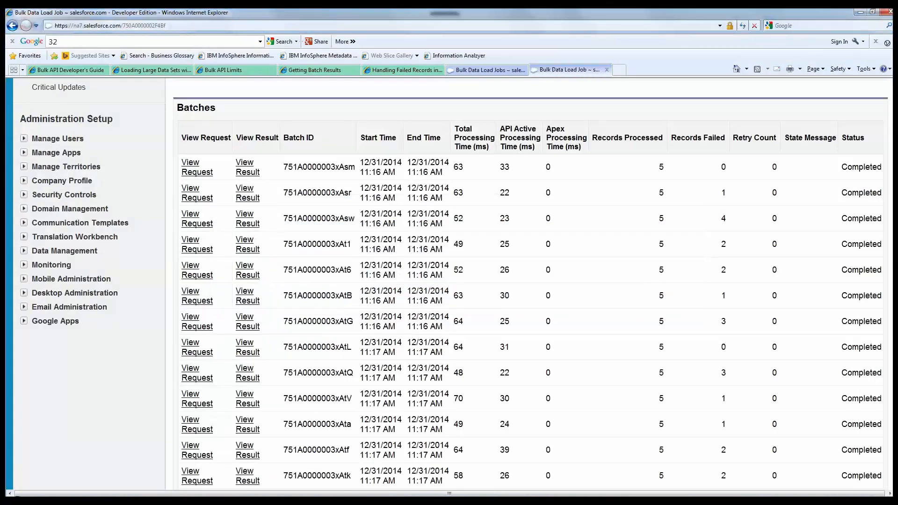
key("alt+Tab")
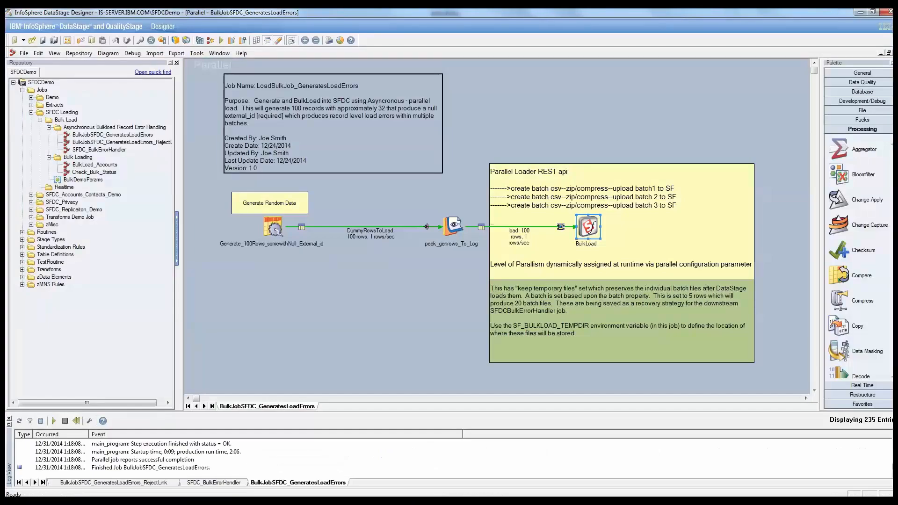
key("ctrl+Tab")
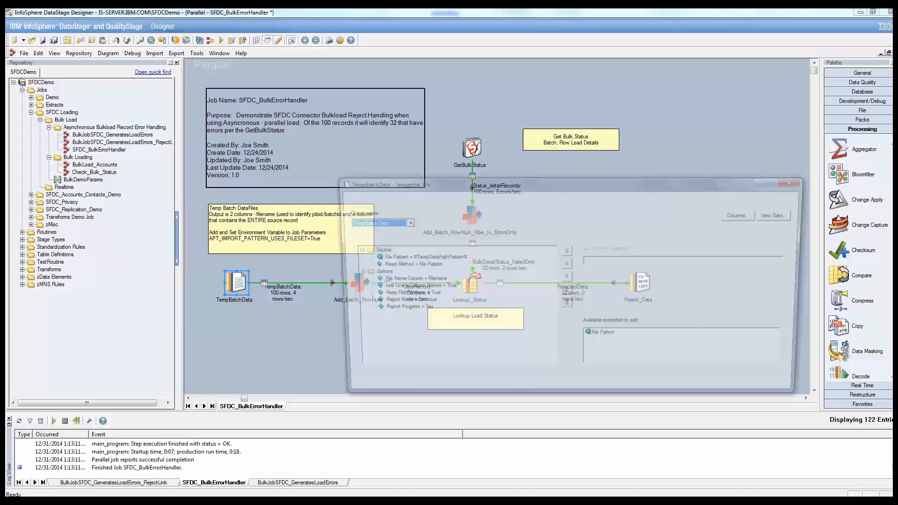
Check the File Name Column option and the output column definitions in the TempBatchData stage.
left_click_drag(514, 182, 503, 133)
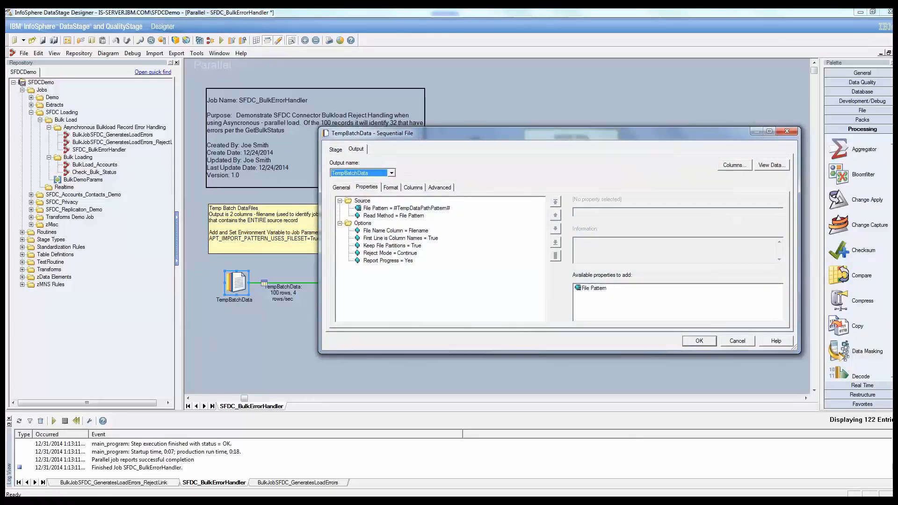
left_click(396, 231)
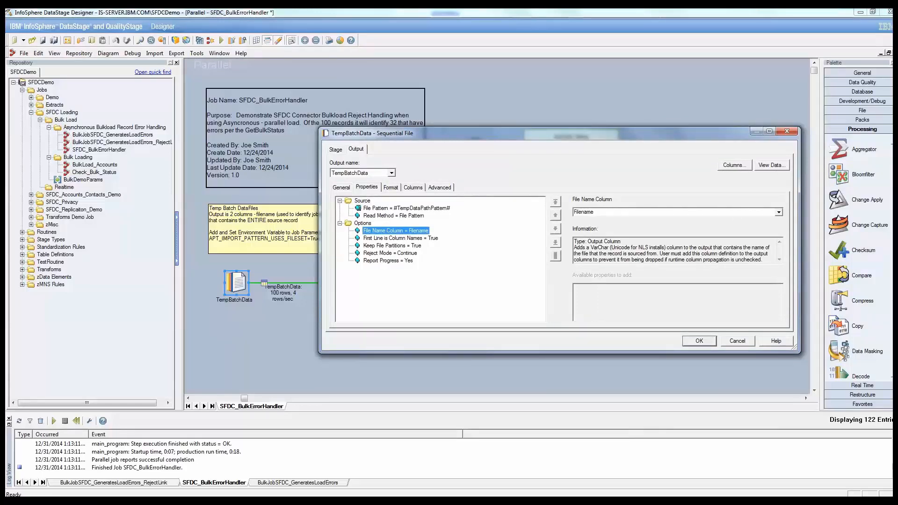
left_click(413, 188)
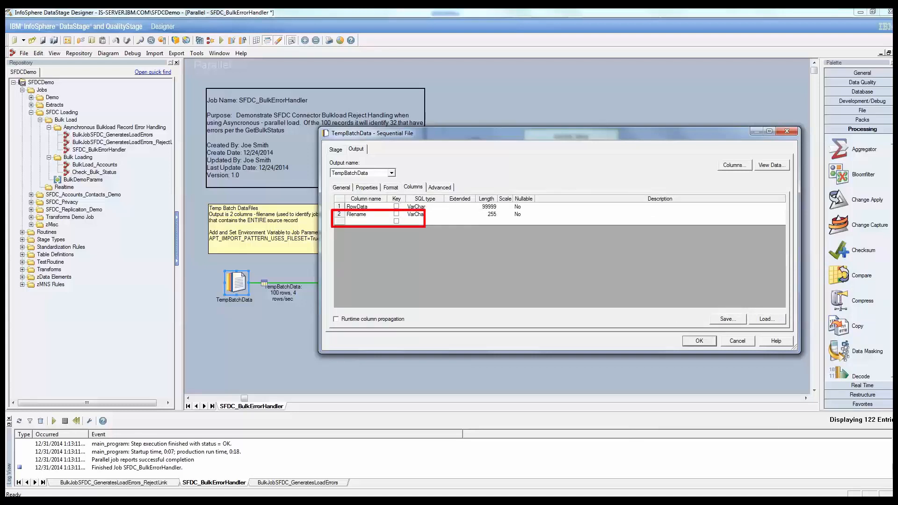
Switch to the sfdcfiles folder, minimize the open debug file and examine the job and batch IDs in the file names.
key("alt+Tab")
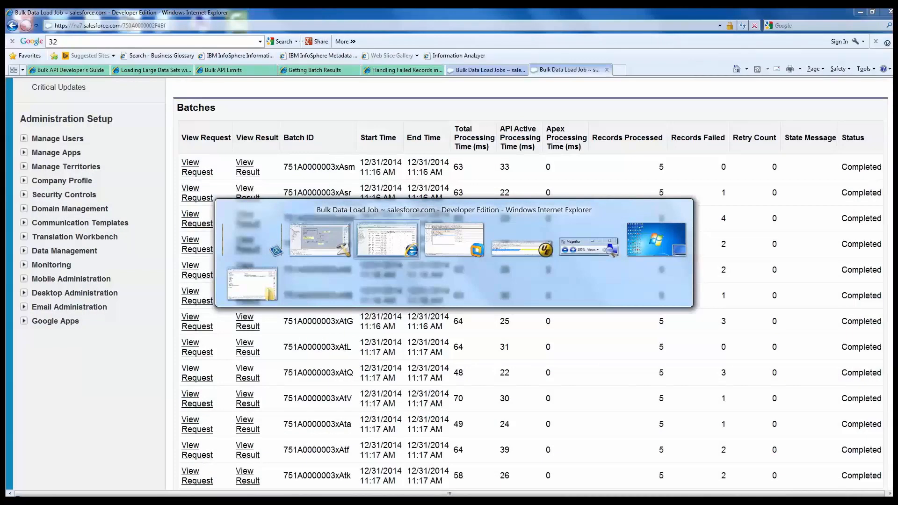
key("alt+Tab")
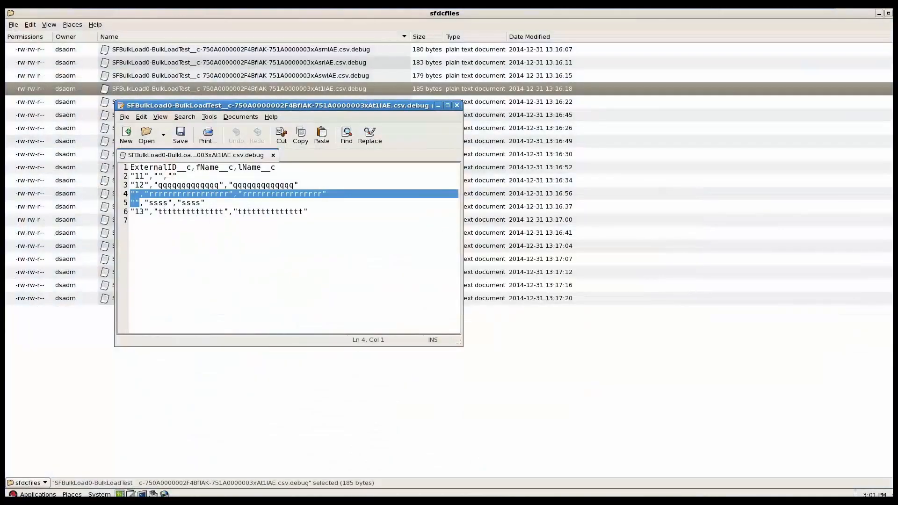
left_click(439, 105)
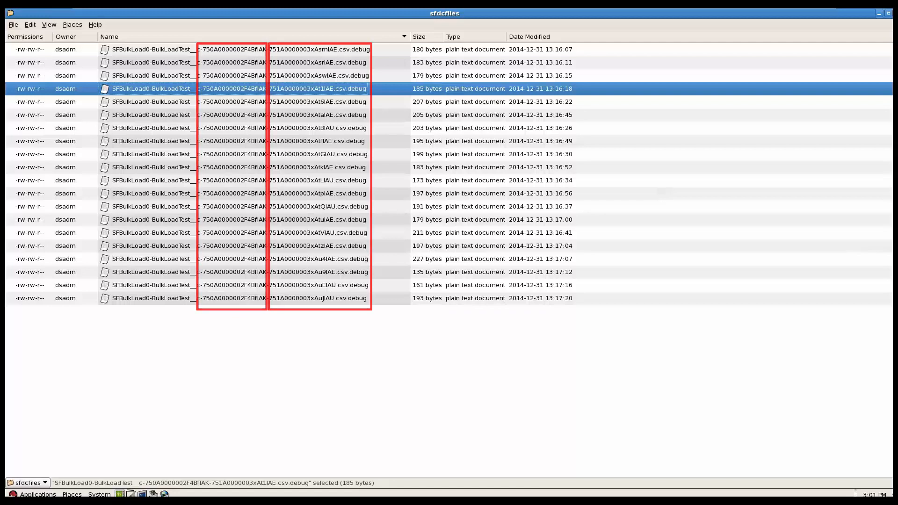
Return to DataStage Designer, preview 40 rows of TempBatchData including the Filename column, and close the preview and stage without changes.
key("alt+Tab")
key("Tab")
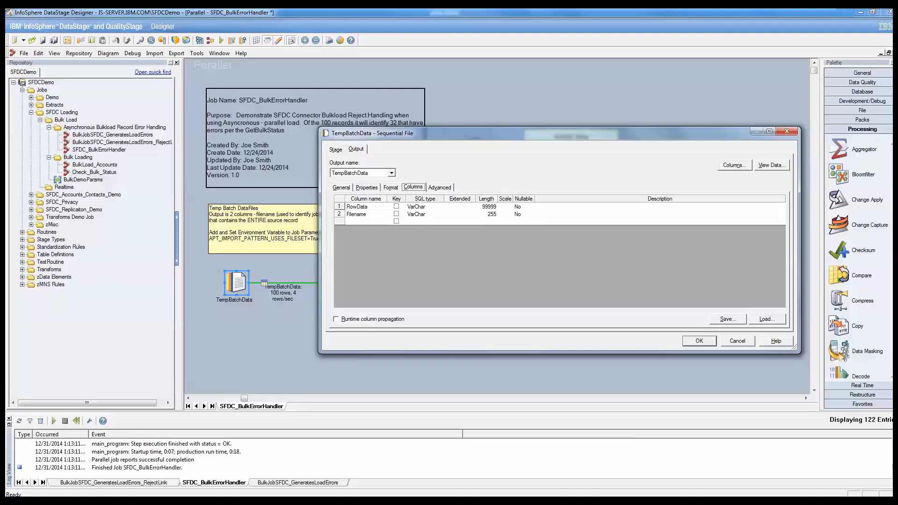
left_click(772, 166)
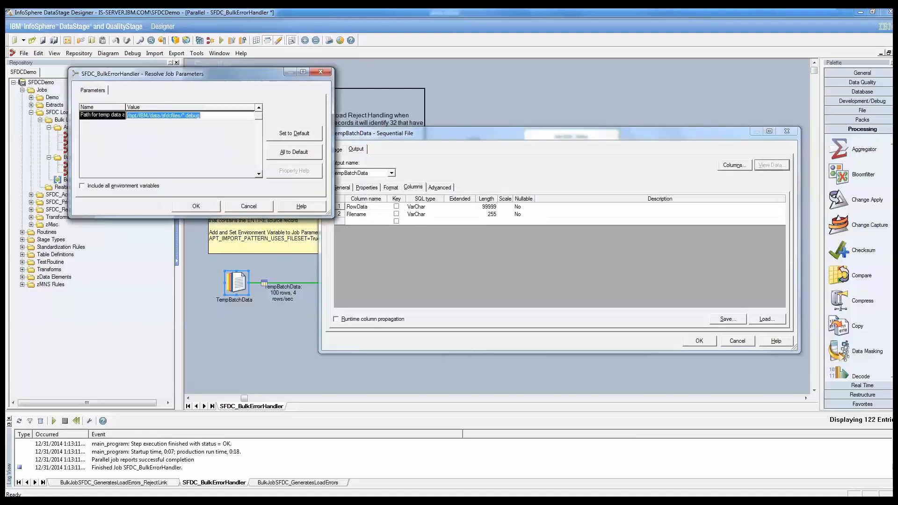
left_click(196, 206)
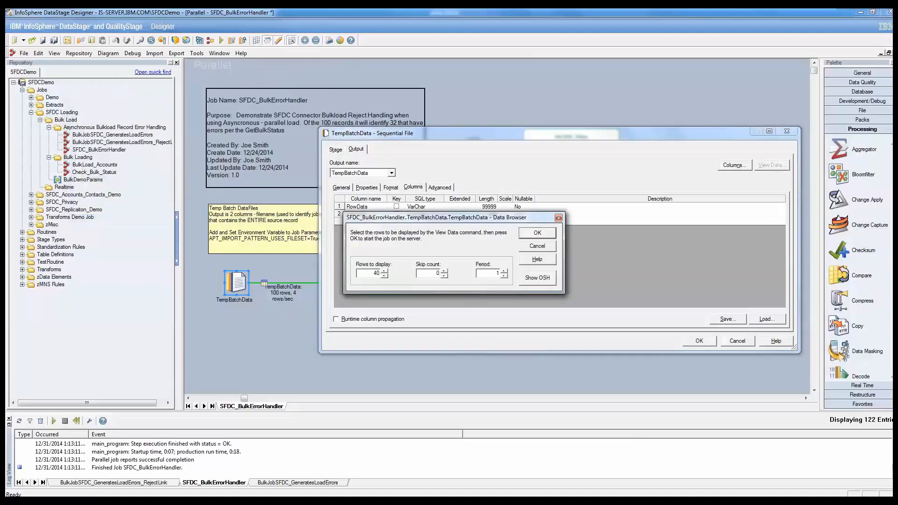
key("Return")
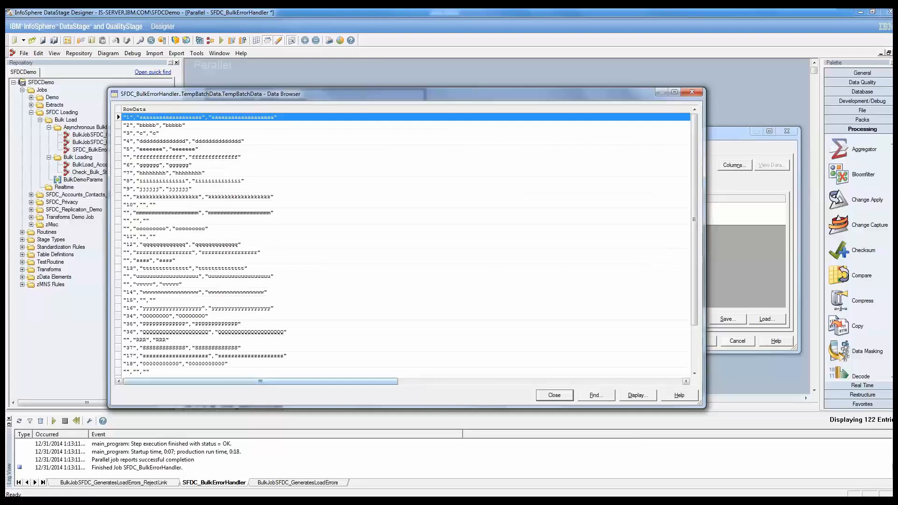
left_click_drag(345, 381, 629, 382)
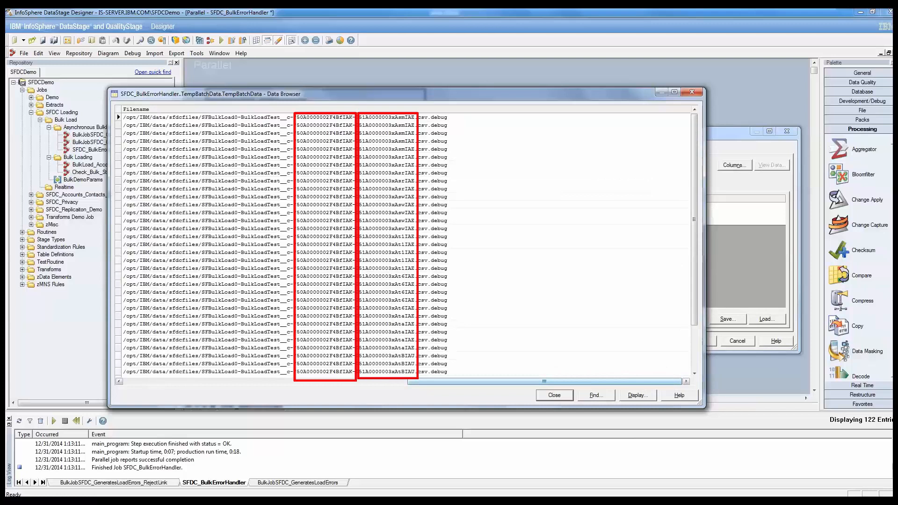
left_click(554, 396)
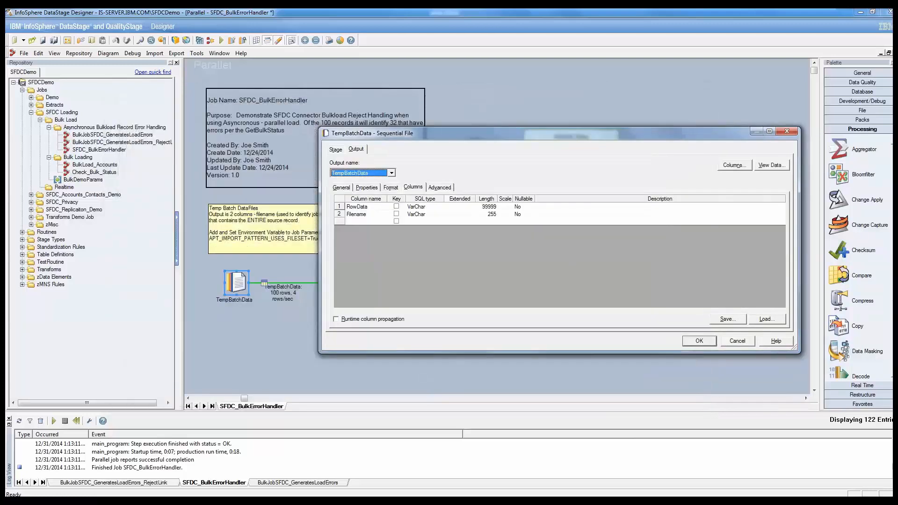
left_click(737, 341)
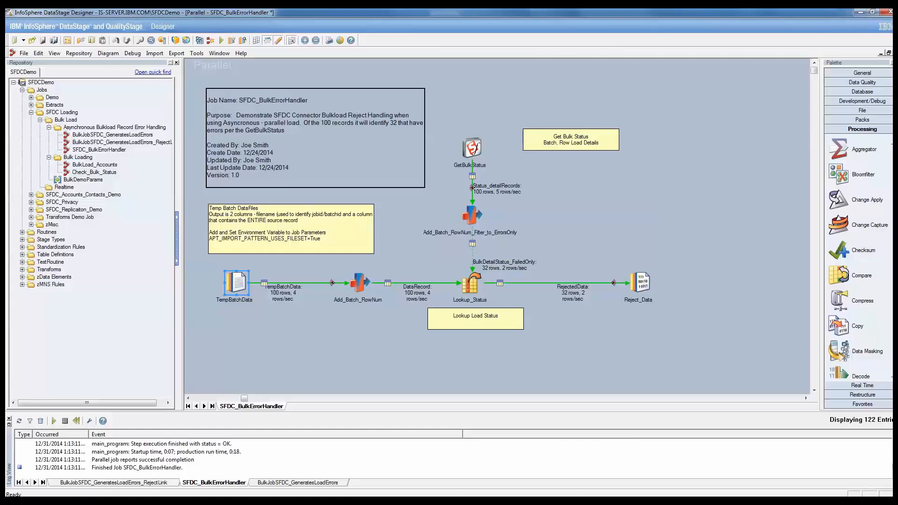
Examine the Add_Batch_RowNum and Add_Batch_RowNum_Filter_to_ErrorsOnly transformers, including stage variables and the failed-only constraint, and close without changes.
double_click(359, 283)
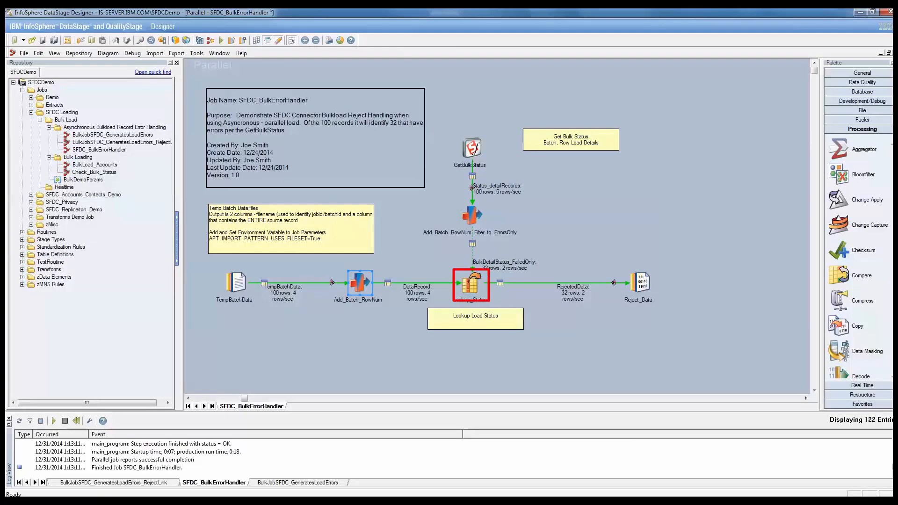
double_click(471, 215)
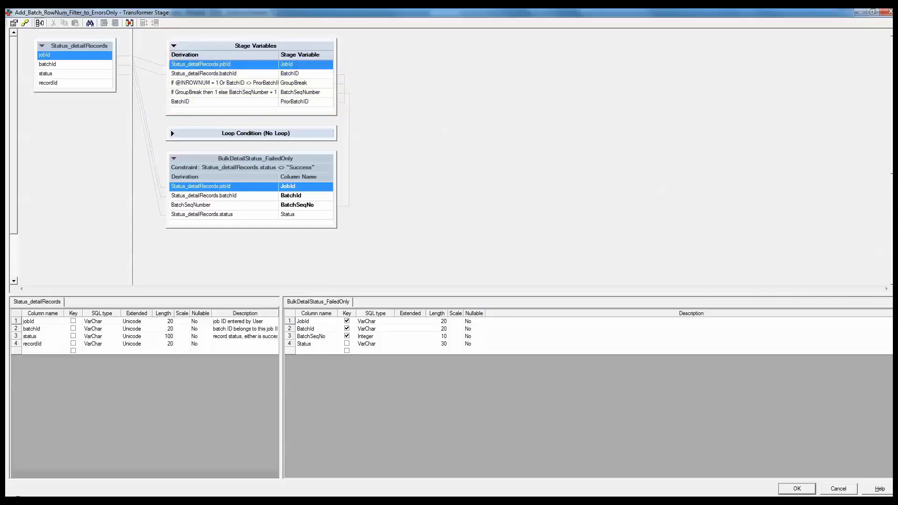
left_click(838, 489)
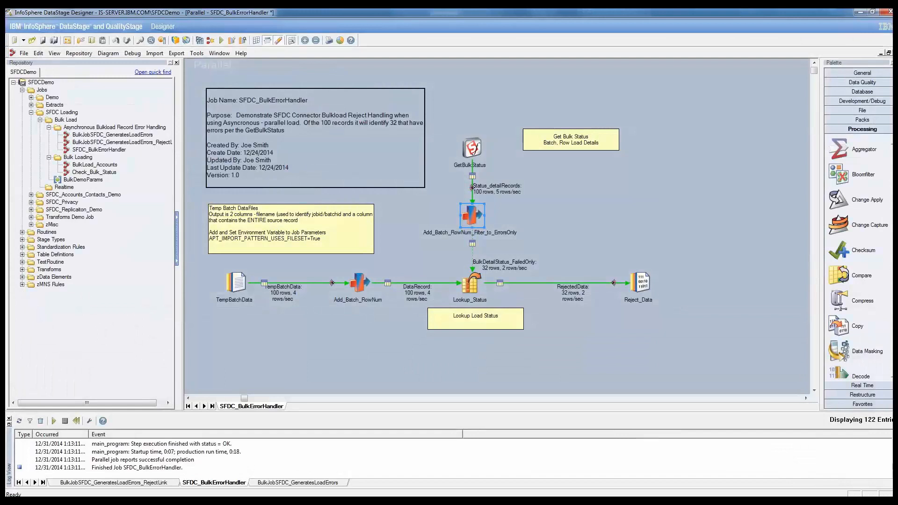
Preview 40 rows of the RejectedData link in the Reject_Data stage with the default error dataset path, and close the preview.
left_click(471, 283)
left_click(472, 216)
left_click(641, 282)
right_click(640, 282)
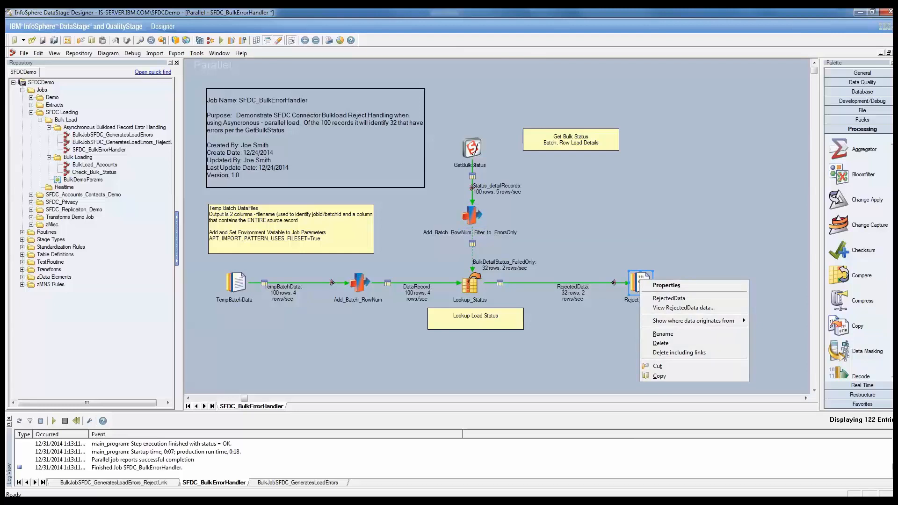
left_click(684, 308)
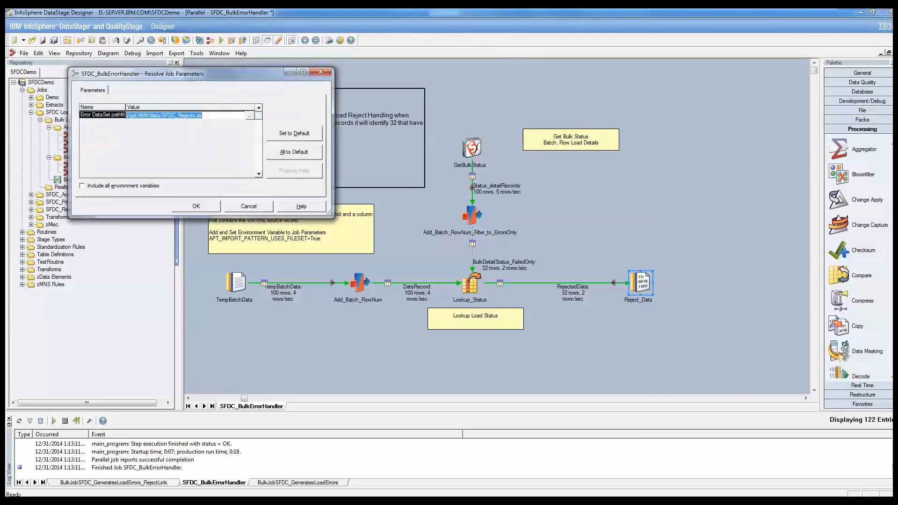
key("Return")
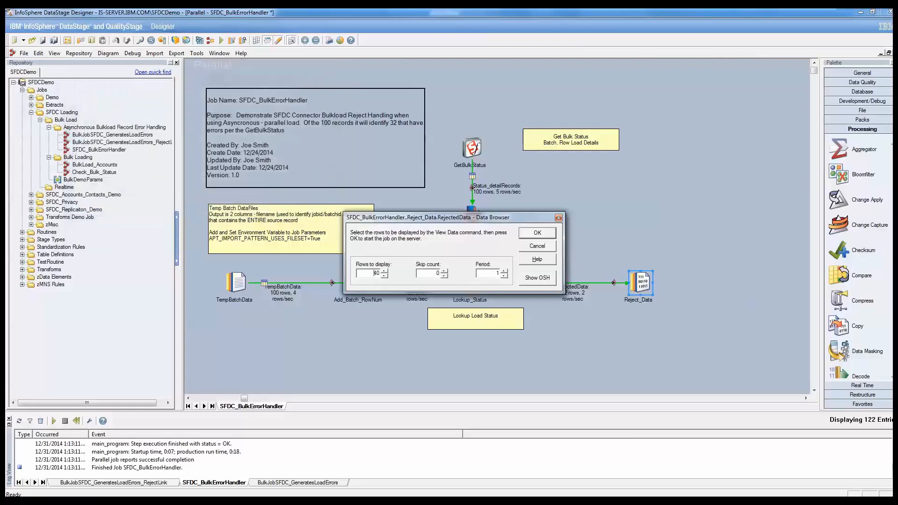
key("Return")
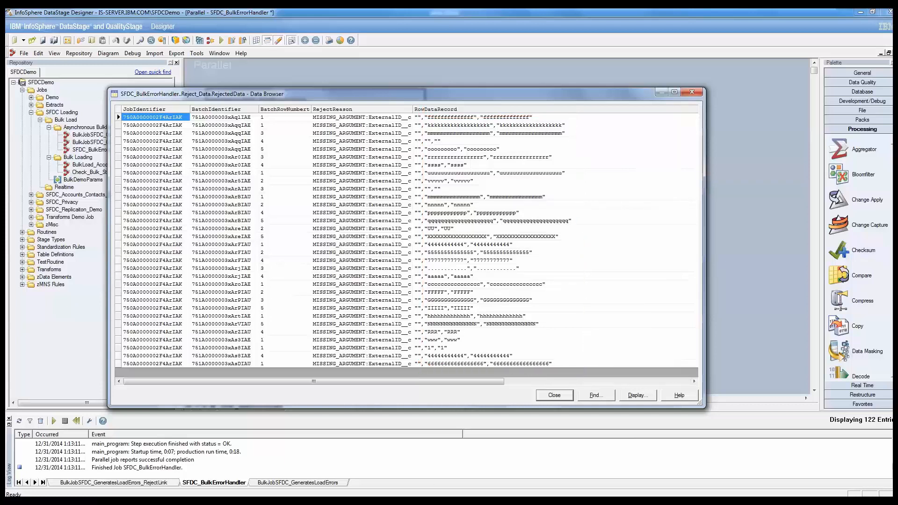
key("Escape")
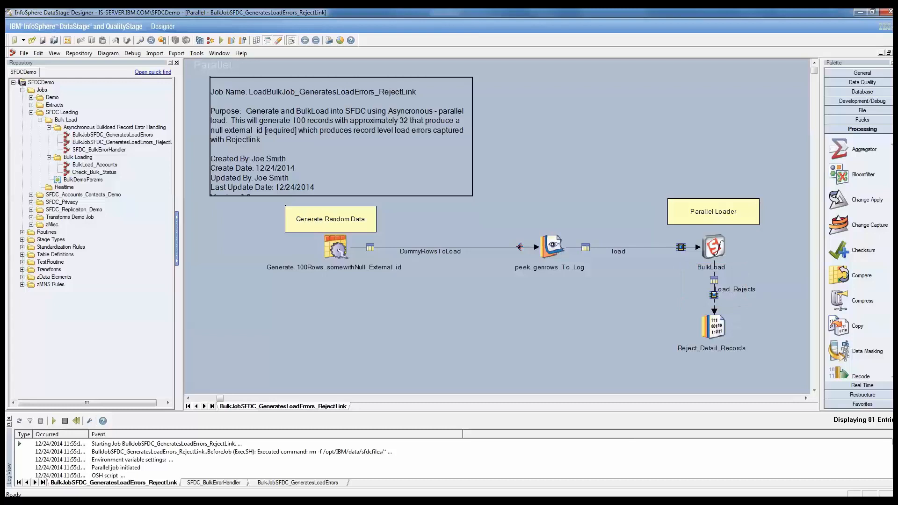
Examine the BulkLoad stage's Load_Rejects output in the RejectLink job, including the reject conditions, Abort when options and columns, keeping Rows selected.
double_click(715, 250)
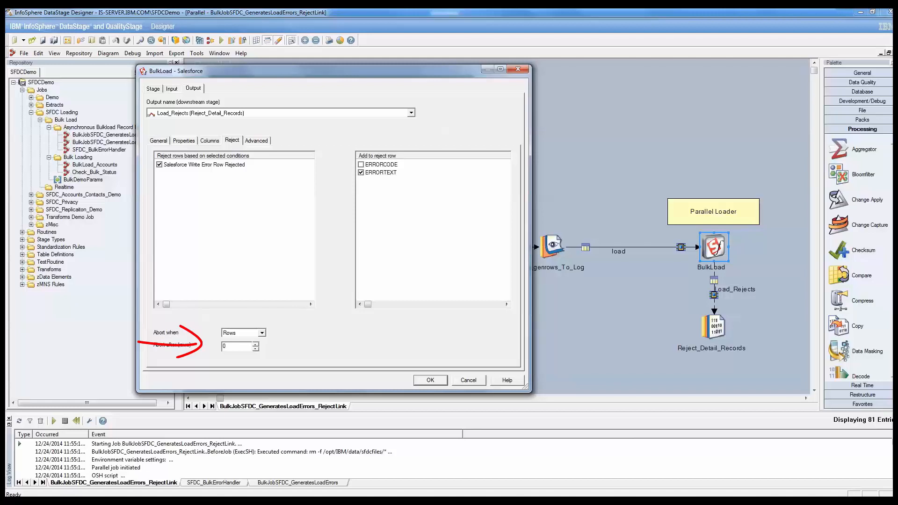
left_click(262, 333)
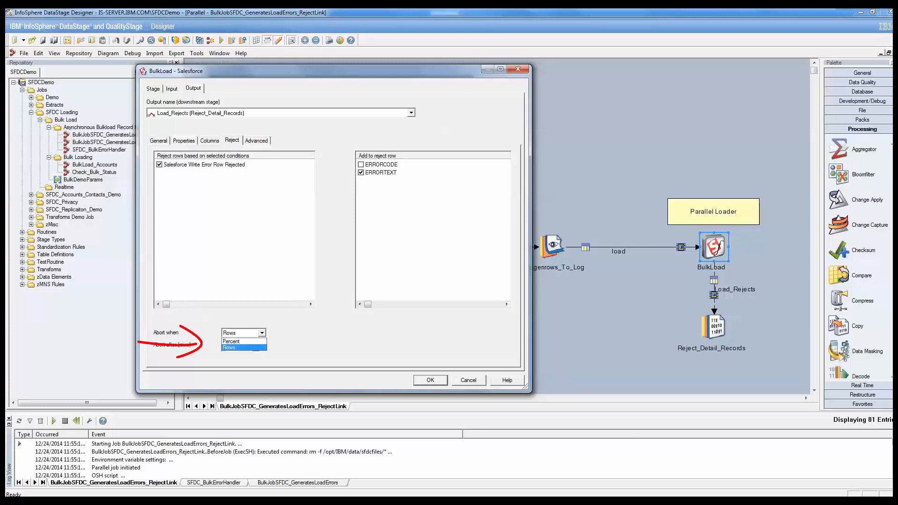
left_click(243, 347)
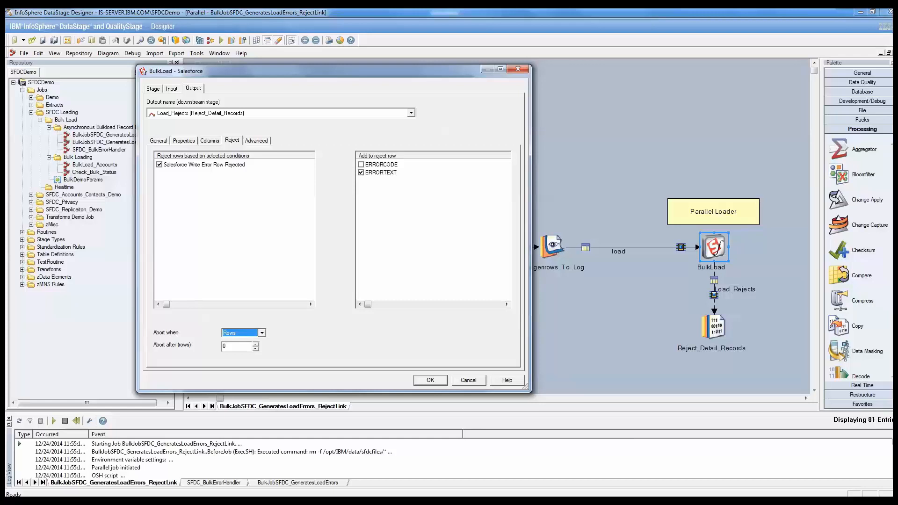
left_click(210, 140)
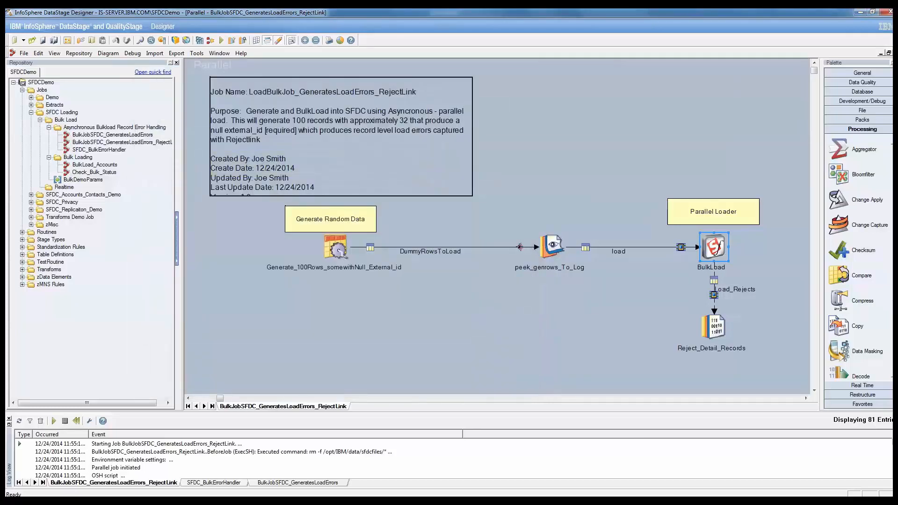
Preview 40 rows of Load_Rejects data in the Reject_Detail_Records stage using the pre-defined job parameters, and close the preview.
right_click(711, 329)
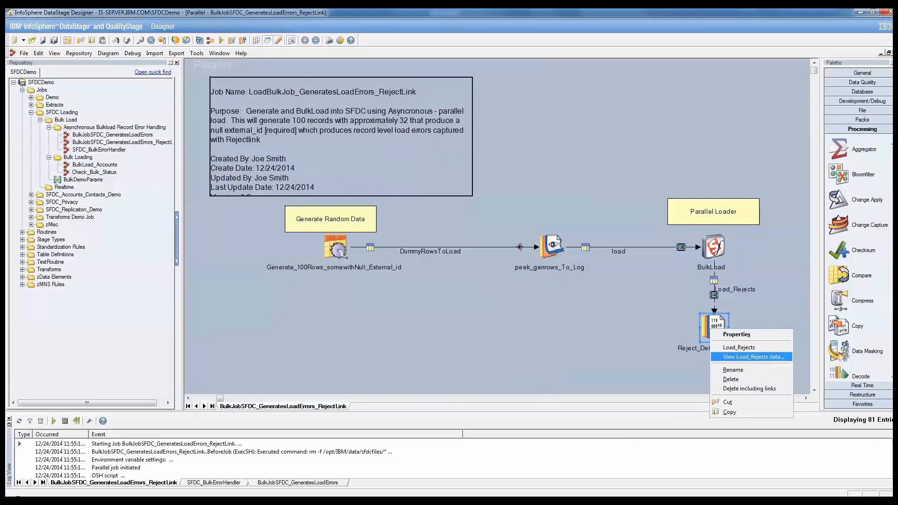
left_click(753, 357)
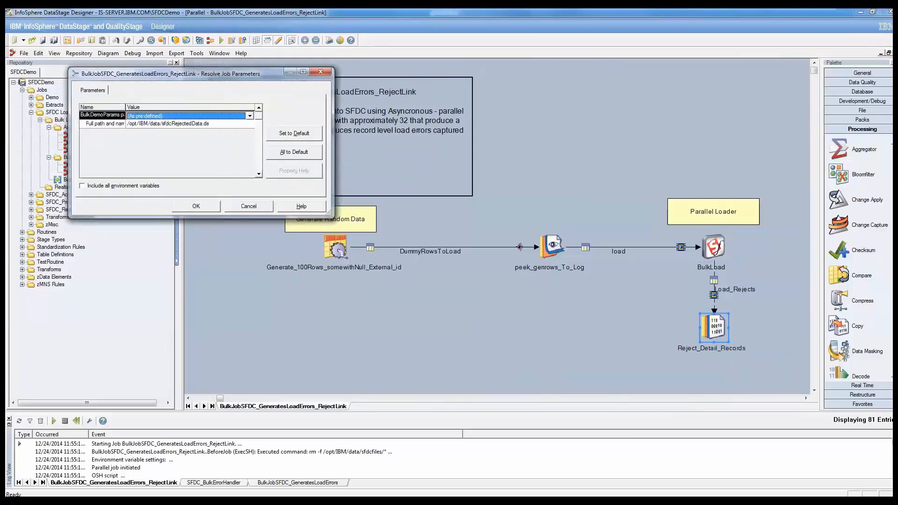
left_click(196, 207)
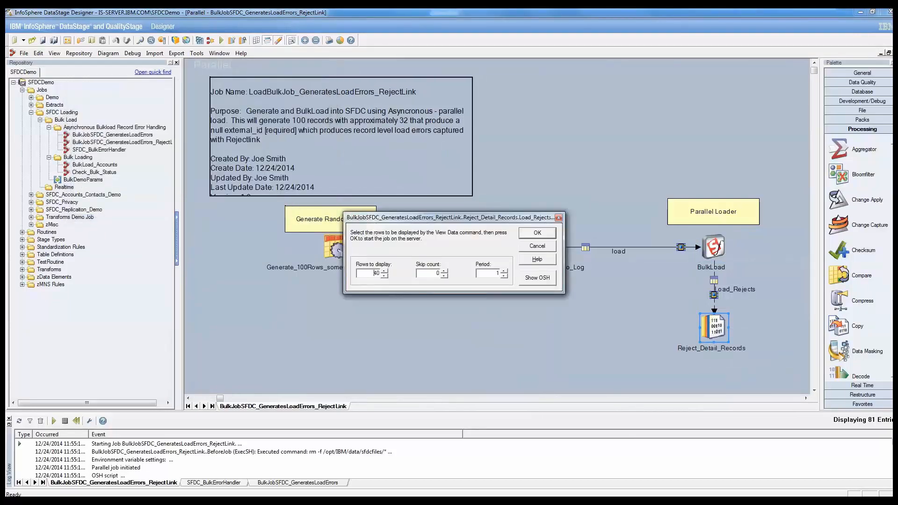
key("Return")
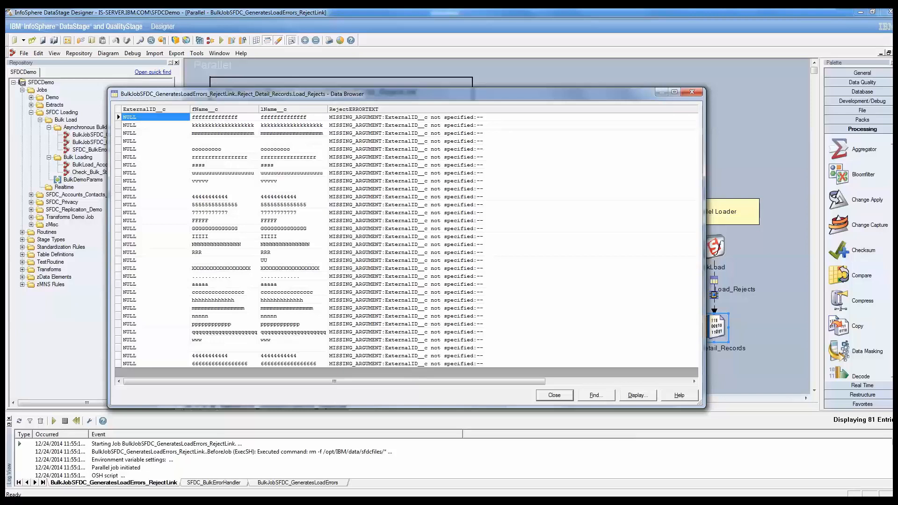
left_click(554, 395)
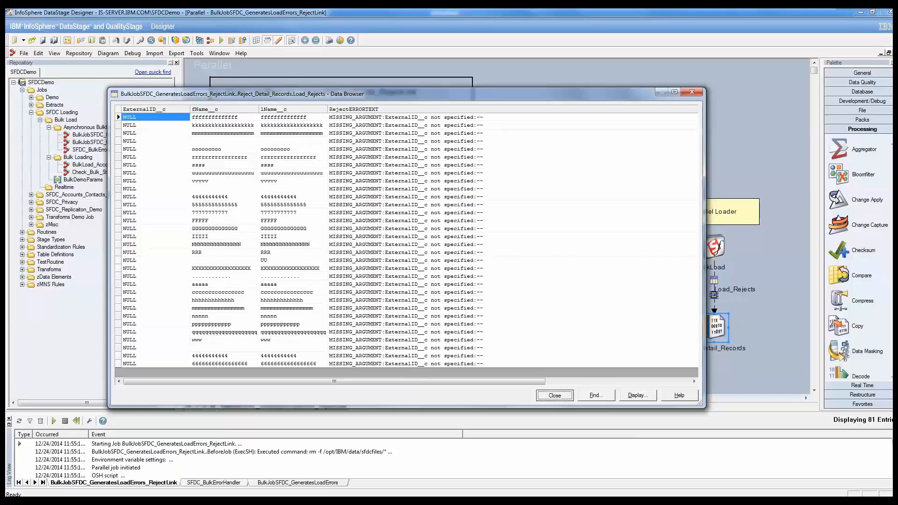